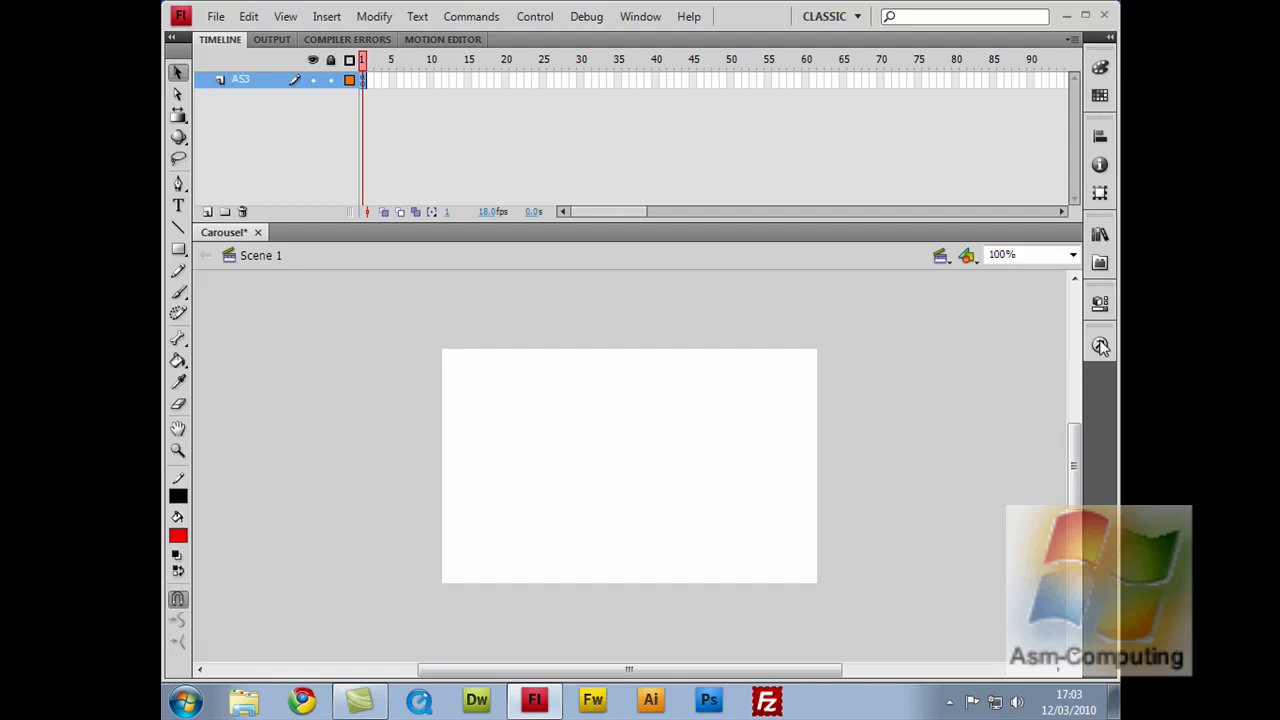
Open the frame's ActionScript and highlight lines 16–17, the blue cube and its google.com URL.
{"action": "left_click", "coordinate": [1100, 345]}
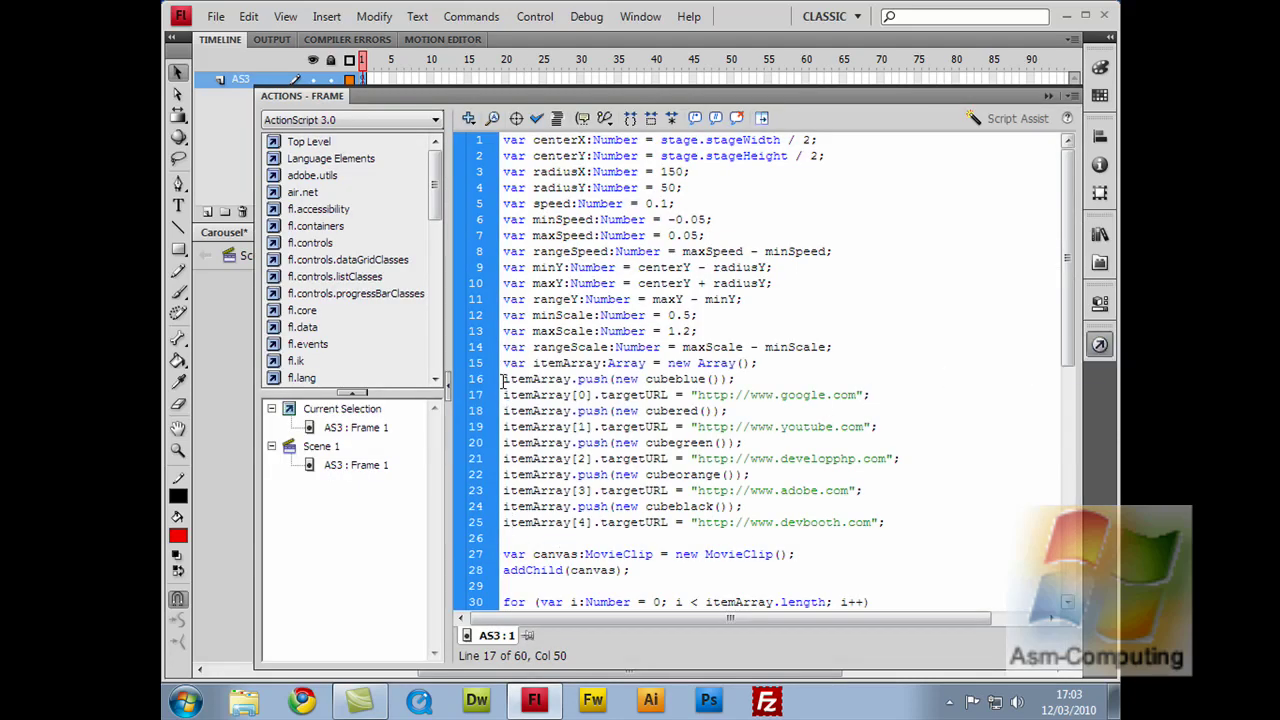
{"action": "left_click", "coordinate": [503, 380]}
{"action": "left_click", "coordinate": [697, 395], "text": "shift"}
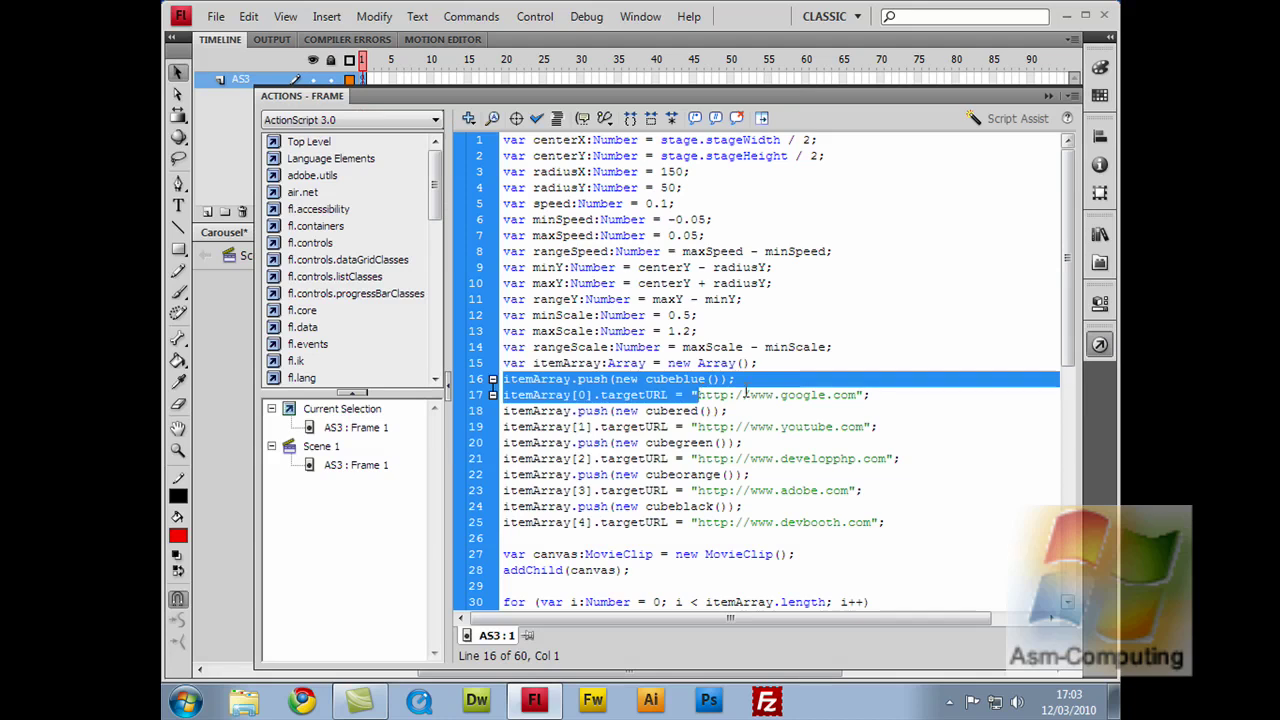
{"action": "left_click_drag", "start_coordinate": [697, 395], "coordinate": [884, 393]}
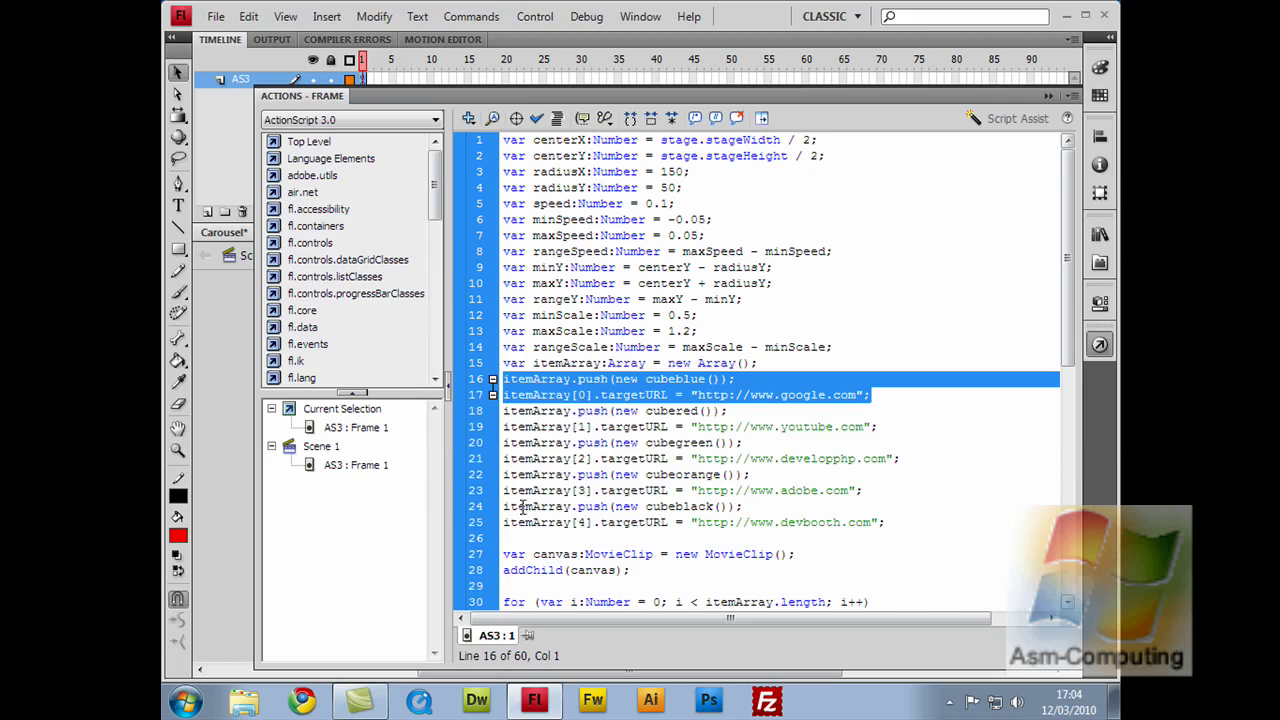
Clear the highlight and scroll down to the canvas clip, for loop, goToURL and animate code.
{"action": "left_click", "coordinate": [896, 538]}
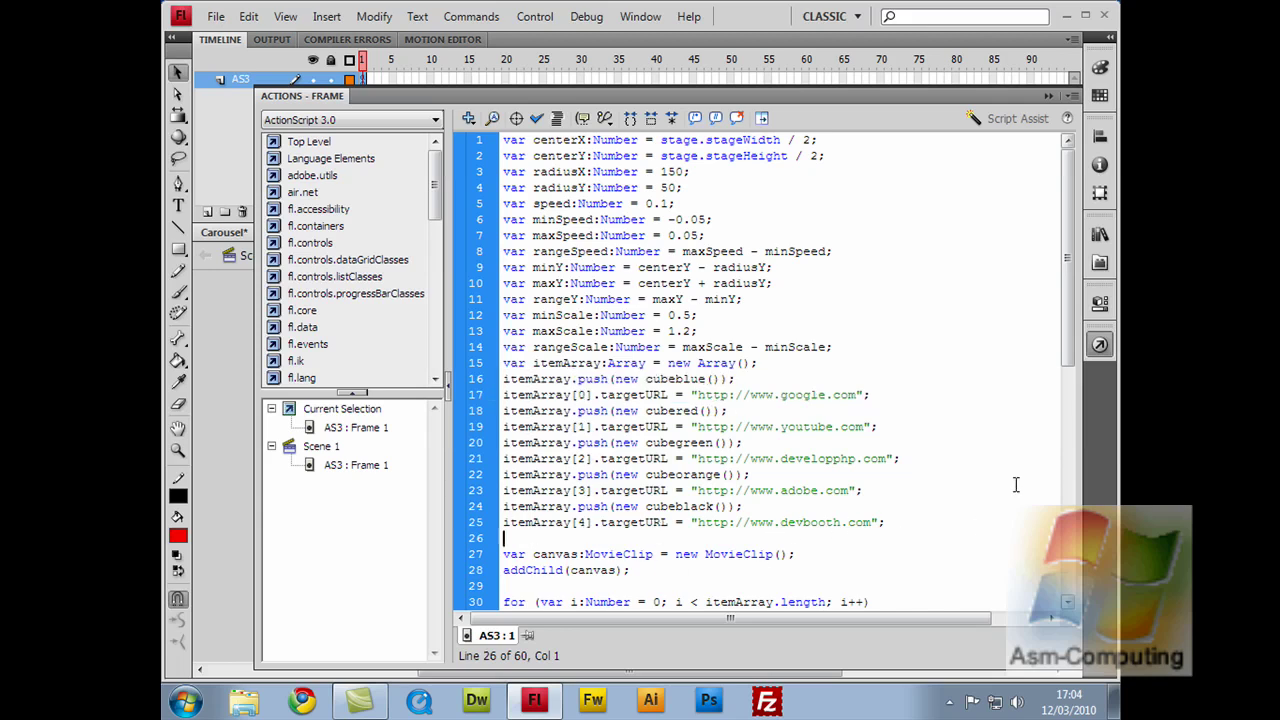
{"action": "left_click_drag", "start_coordinate": [1066, 338], "coordinate": [1065, 517]}
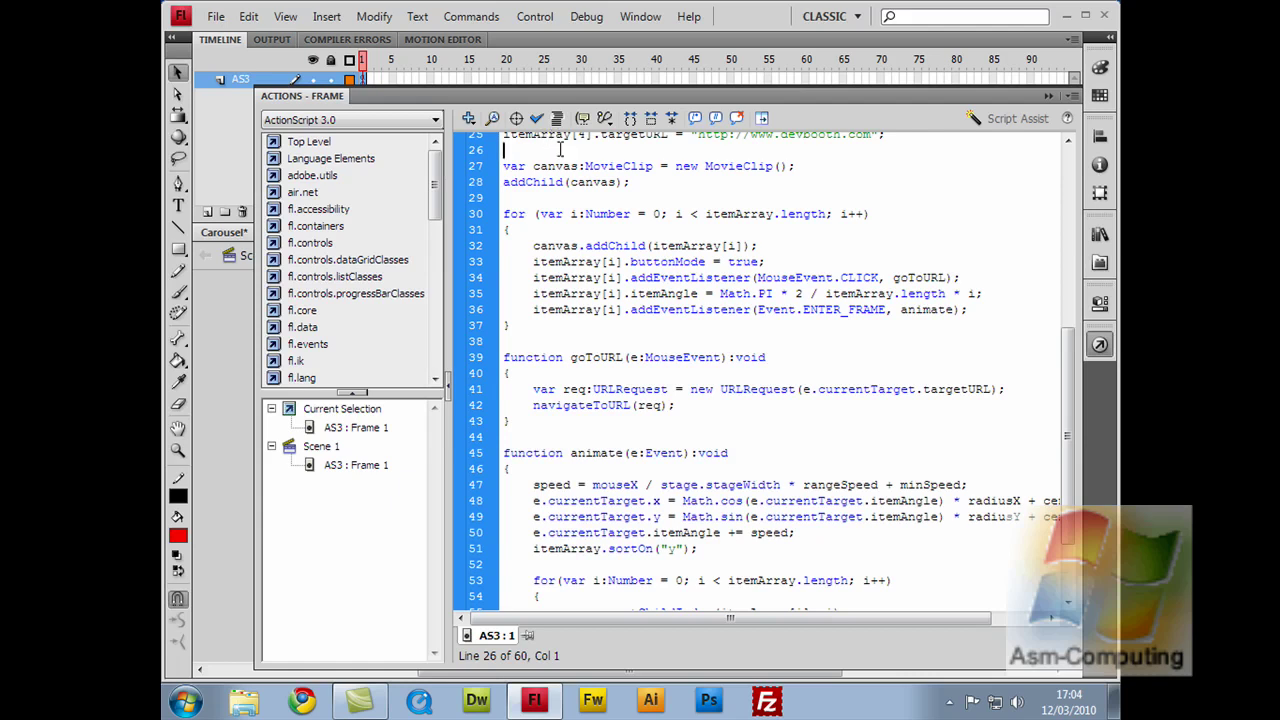
Highlight lines 30–37, the for loop that adds each cube to the canvas.
{"action": "left_click", "coordinate": [506, 166]}
{"action": "left_click_drag", "start_coordinate": [503, 214], "coordinate": [520, 278]}
{"action": "left_click_drag", "start_coordinate": [518, 328], "coordinate": [520, 328]}
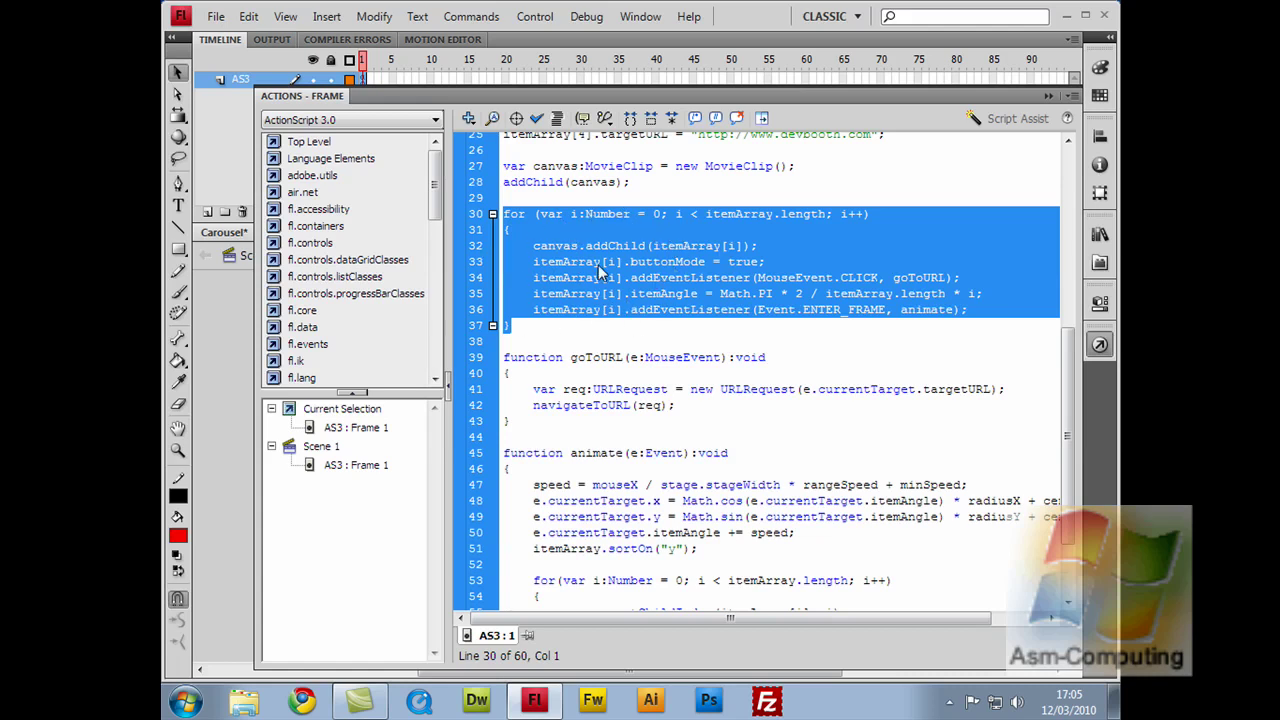
{"action": "left_click", "coordinate": [532, 247]}
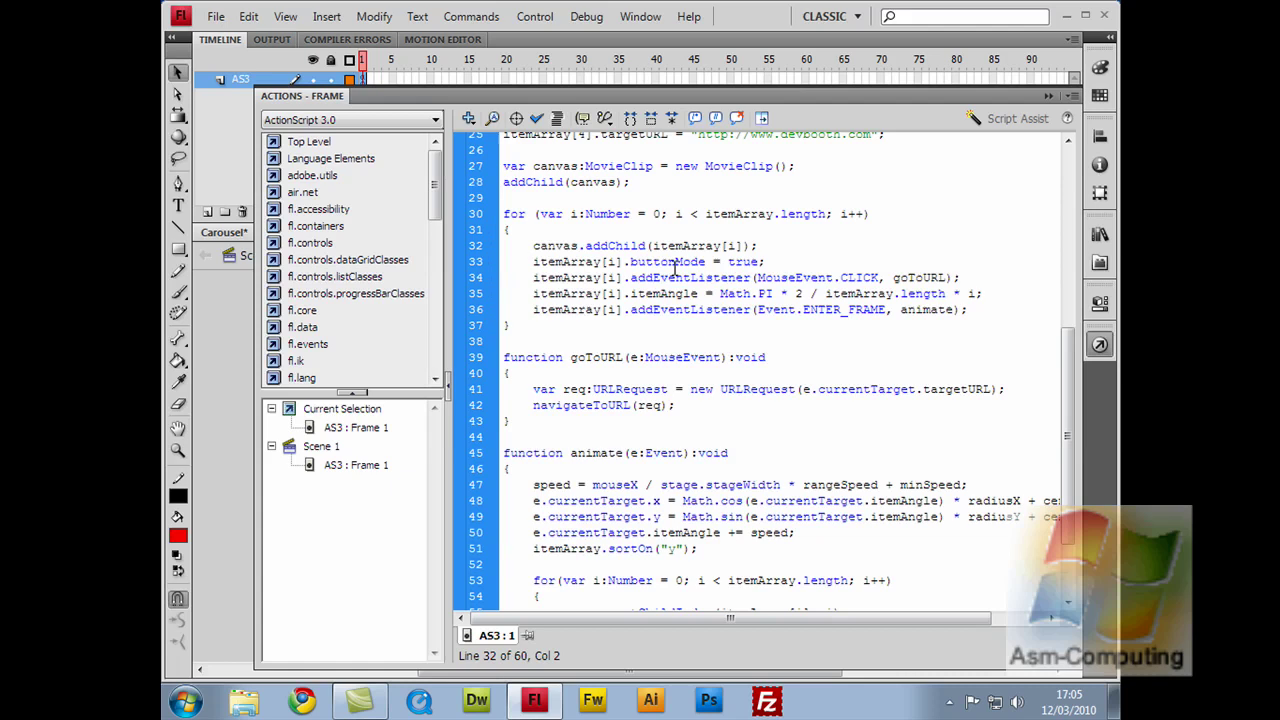
{"action": "left_click", "coordinate": [570, 214]}
{"action": "double_click", "coordinate": [573, 214]}
{"action": "left_click", "coordinate": [659, 214]}
{"action": "double_click", "coordinate": [657, 214]}
{"action": "double_click", "coordinate": [575, 214]}
{"action": "double_click", "coordinate": [678, 214]}
{"action": "double_click", "coordinate": [844, 214]}
{"action": "double_click", "coordinate": [678, 214]}
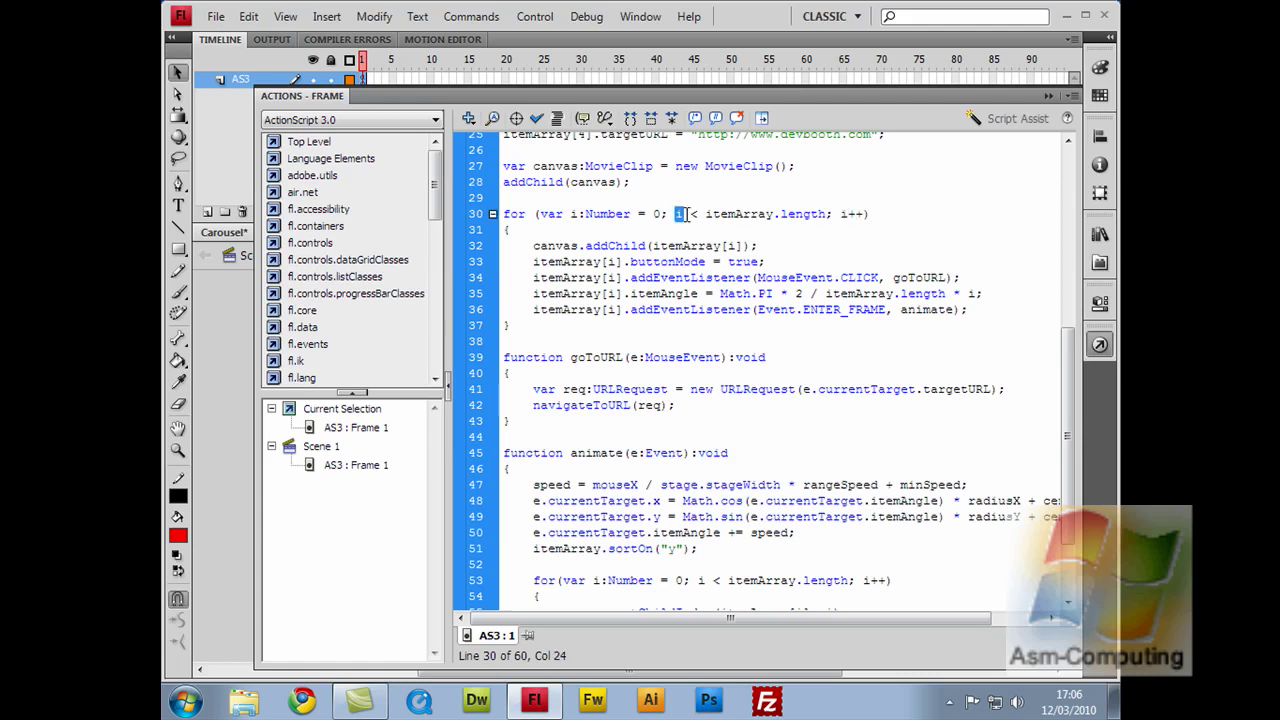
{"action": "double_click", "coordinate": [852, 214]}
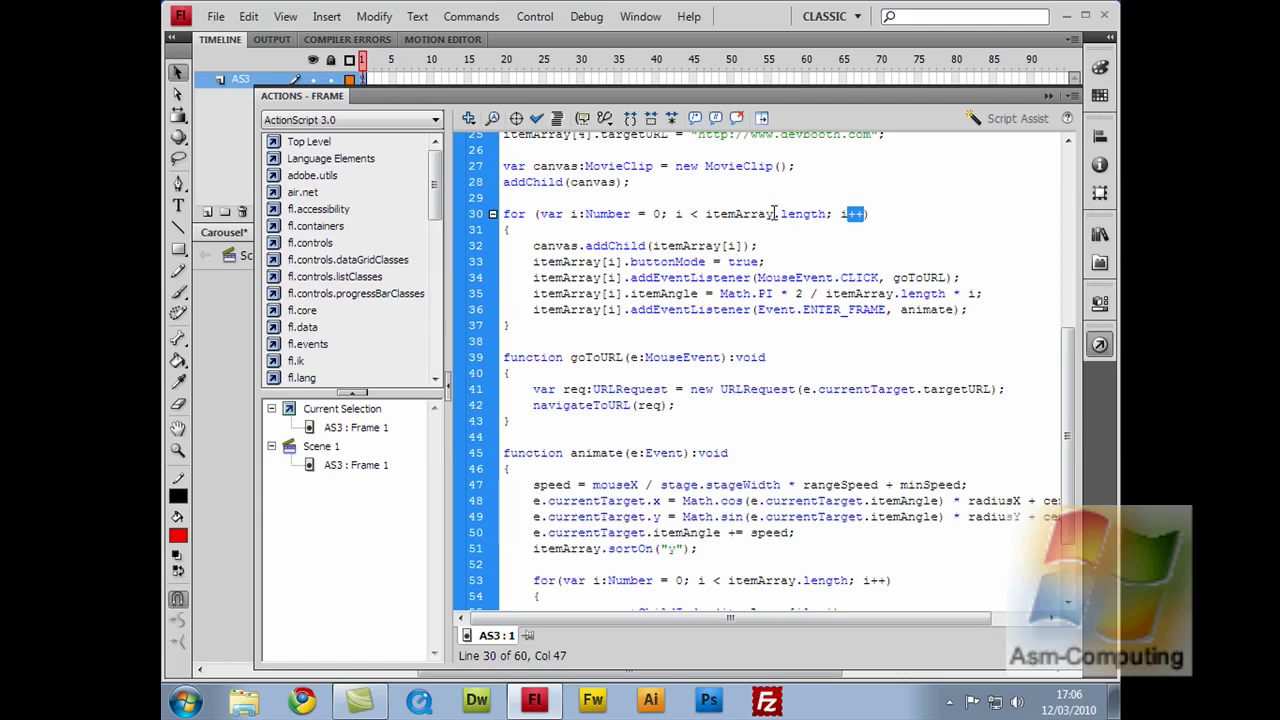
{"action": "left_click", "coordinate": [668, 215]}
{"action": "double_click", "coordinate": [668, 215]}
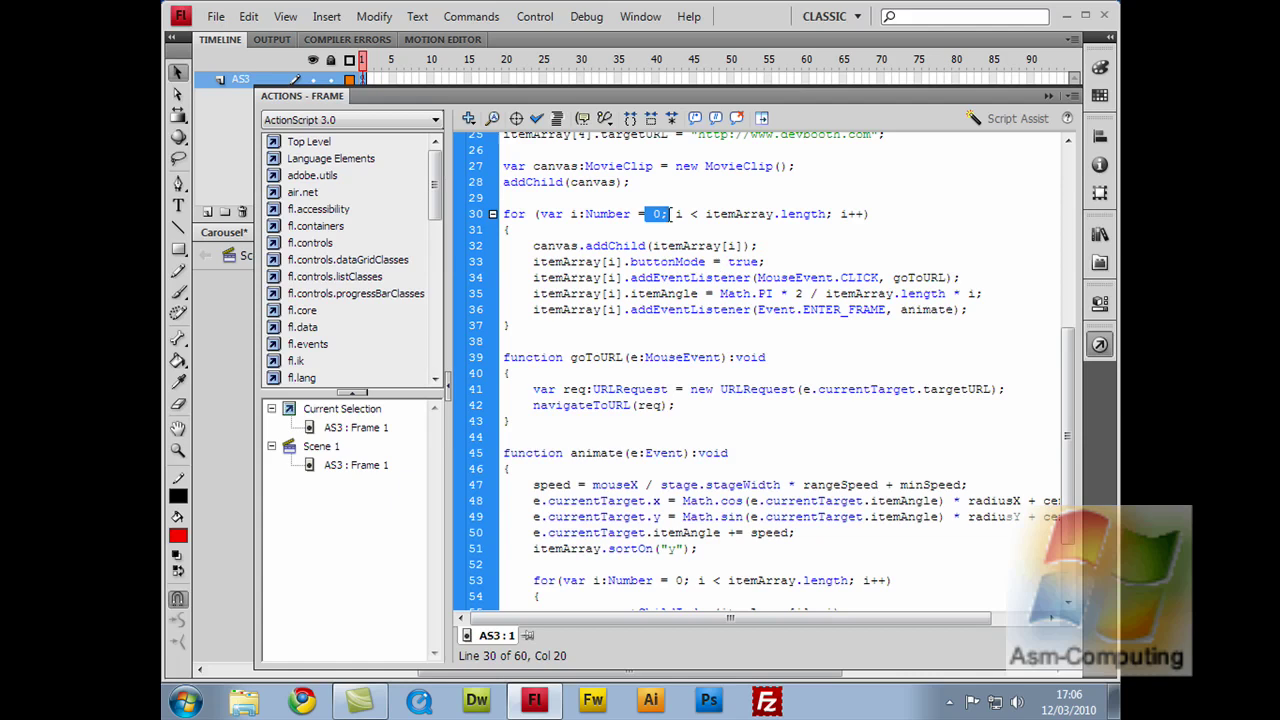
{"action": "key", "text": "shift+Left"}
{"action": "left_click_drag", "start_coordinate": [535, 245], "coordinate": [648, 248]}
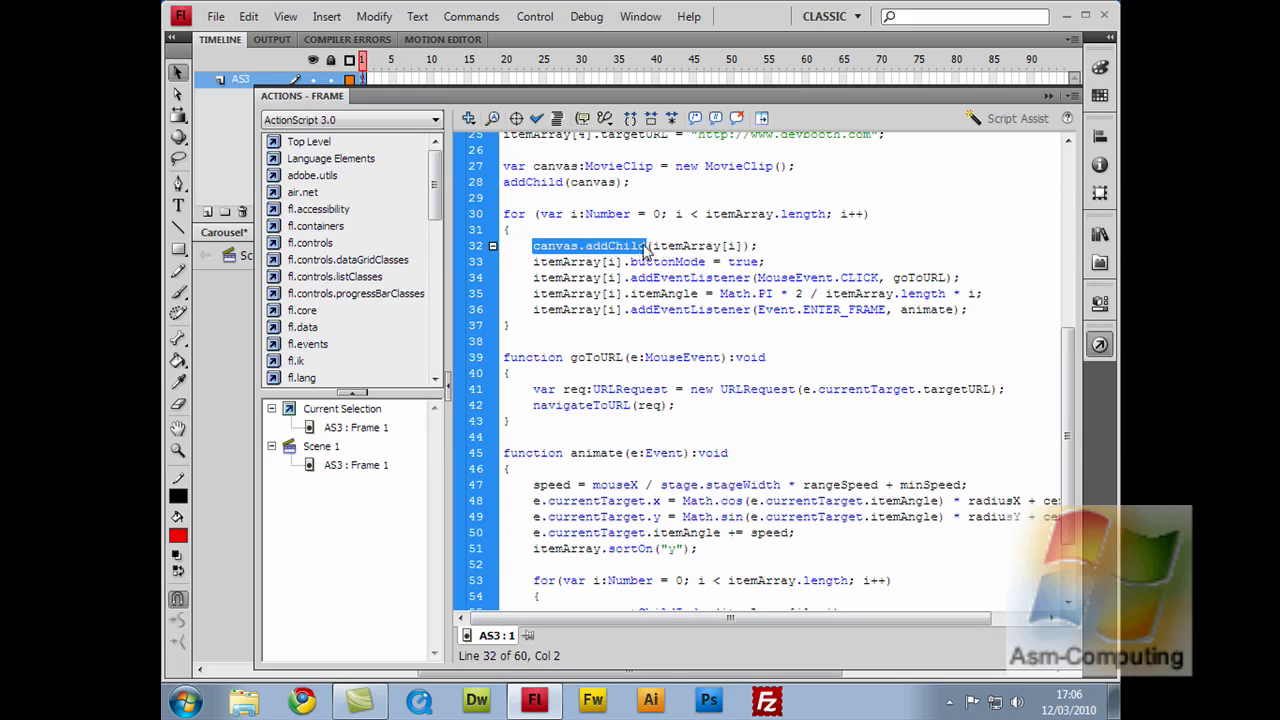
{"action": "left_click_drag", "start_coordinate": [652, 246], "coordinate": [721, 246]}
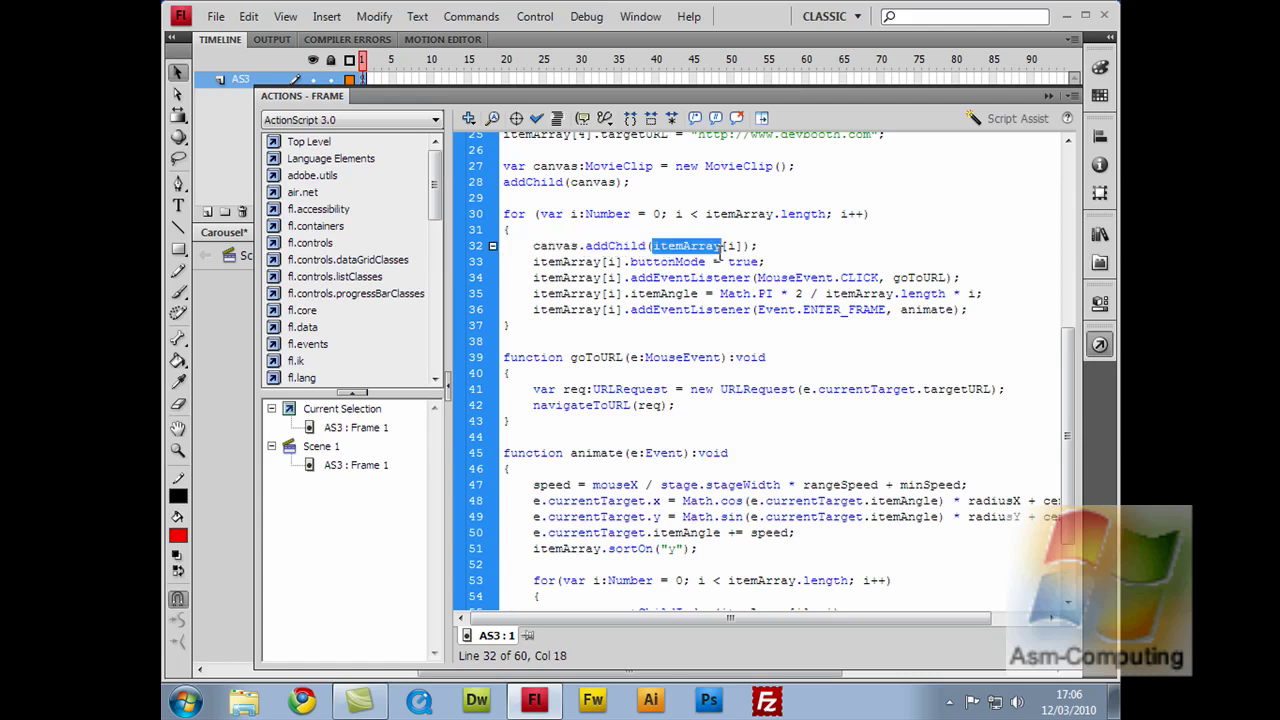
{"action": "double_click", "coordinate": [732, 246]}
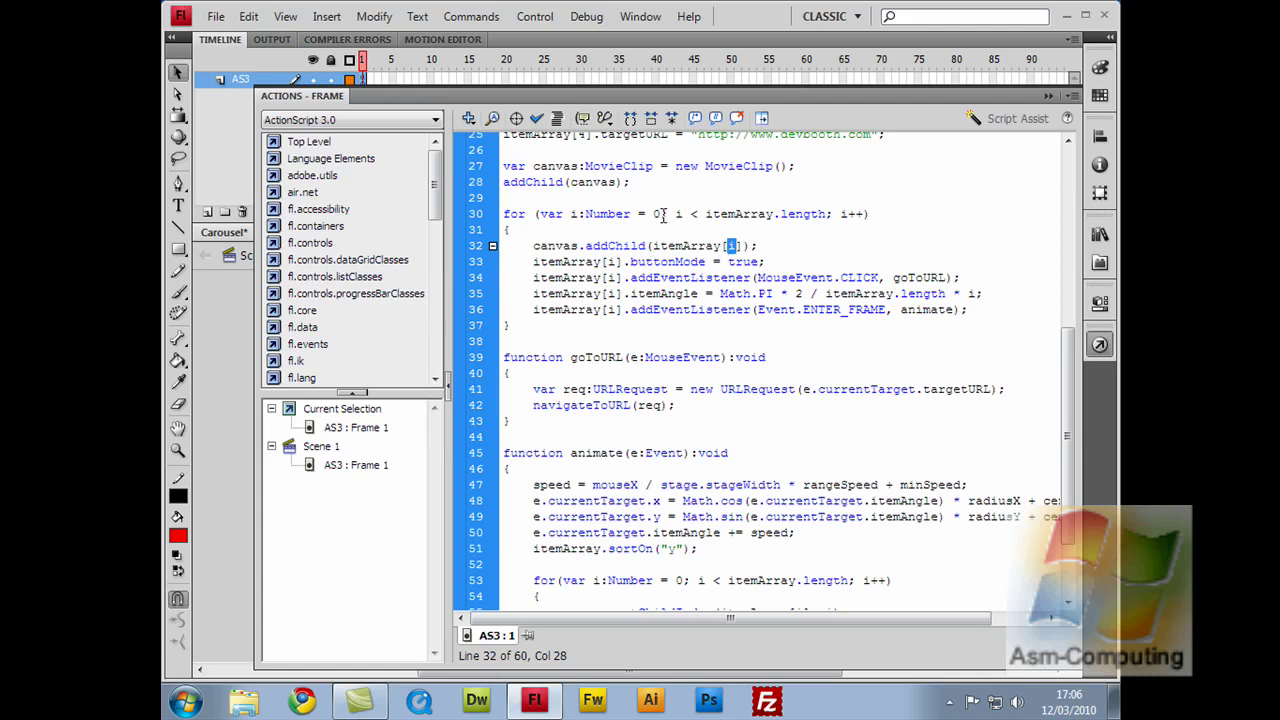
{"action": "double_click", "coordinate": [657, 214]}
{"action": "left_click_drag", "start_coordinate": [840, 214], "coordinate": [865, 214]}
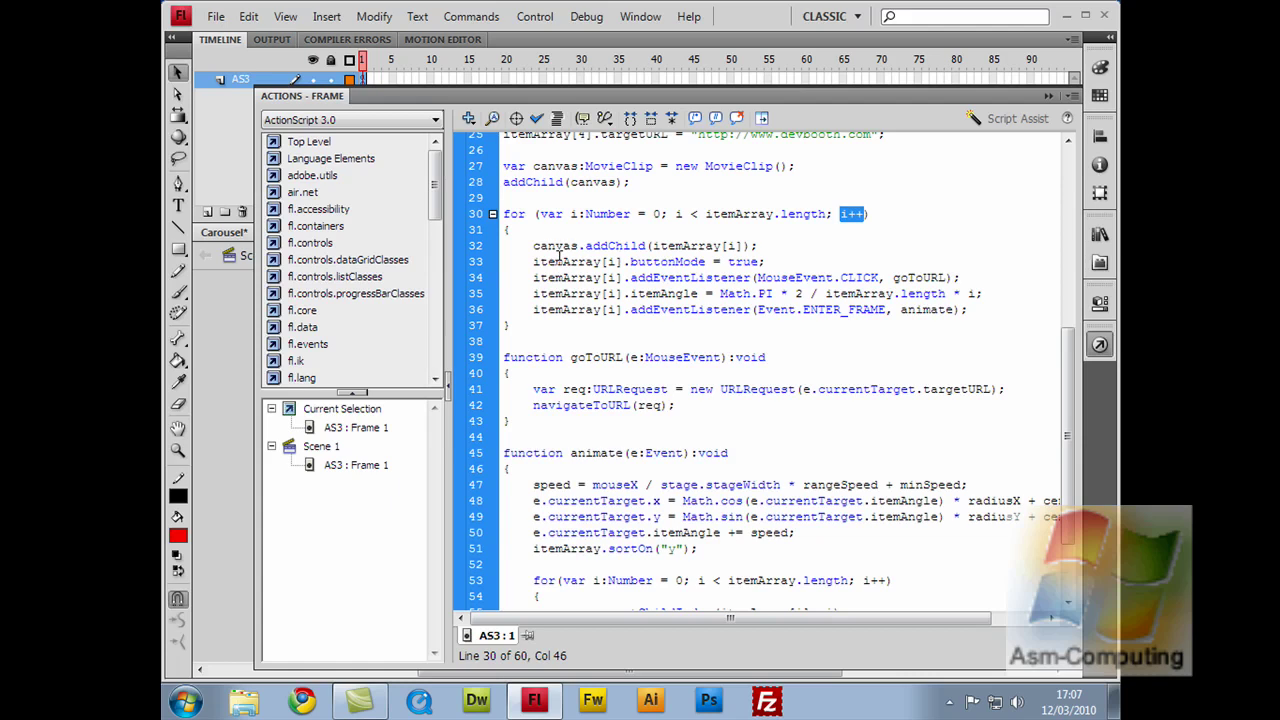
{"action": "left_click", "coordinate": [532, 263]}
{"action": "left_click_drag", "start_coordinate": [557, 263], "coordinate": [616, 262]}
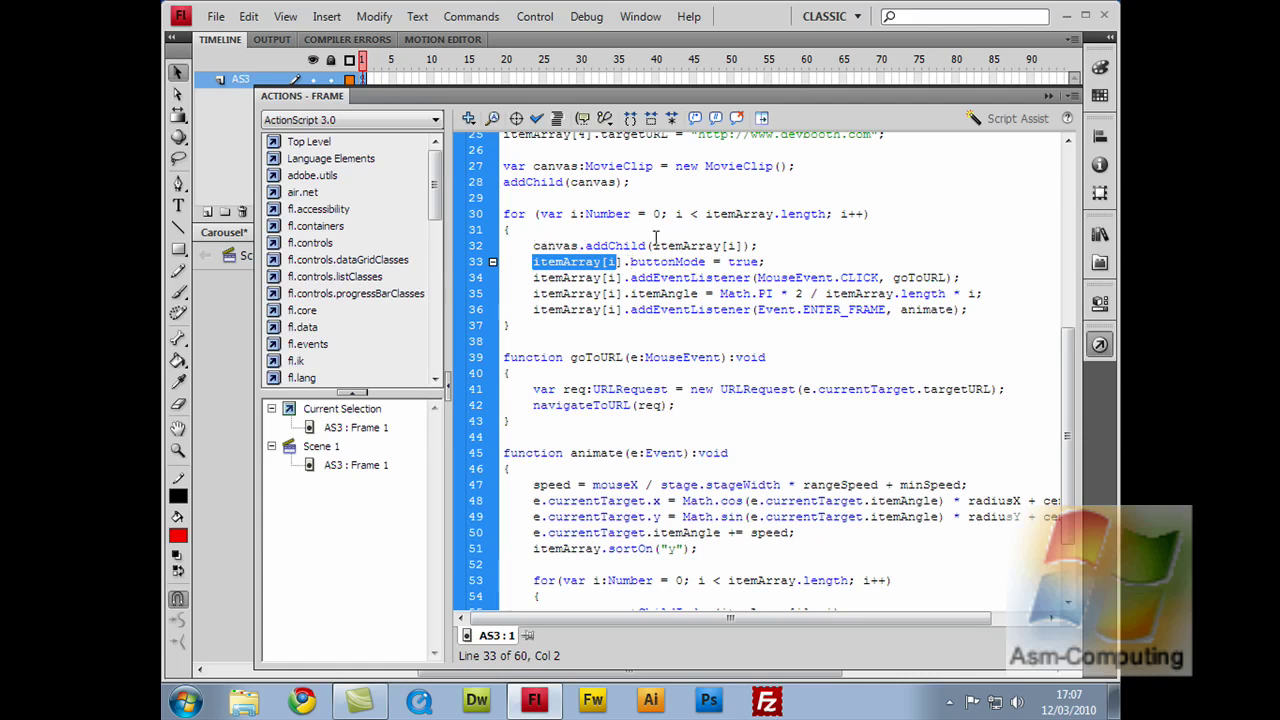
Comment out the buttonMode line with // and test-run the carousel with Ctrl+Enter.
{"action": "left_click", "coordinate": [541, 262]}
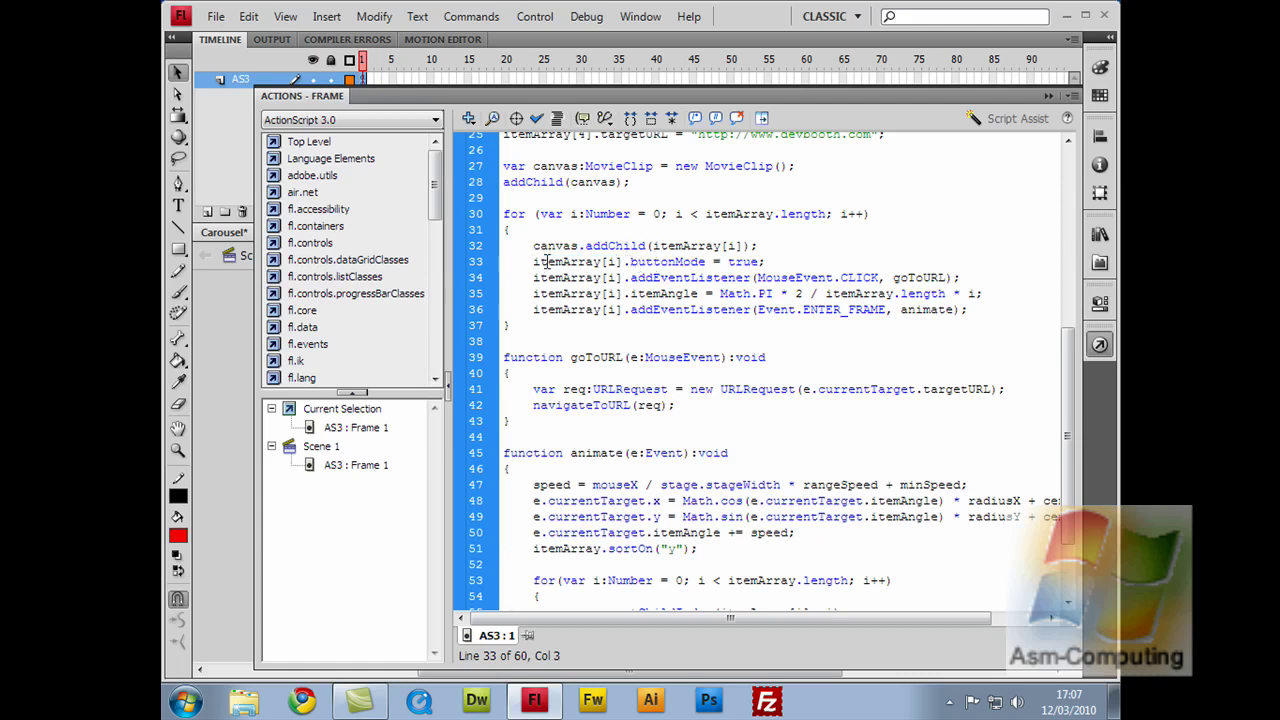
{"action": "type", "text": "//"}
{"action": "left_click", "coordinate": [1042, 93]}
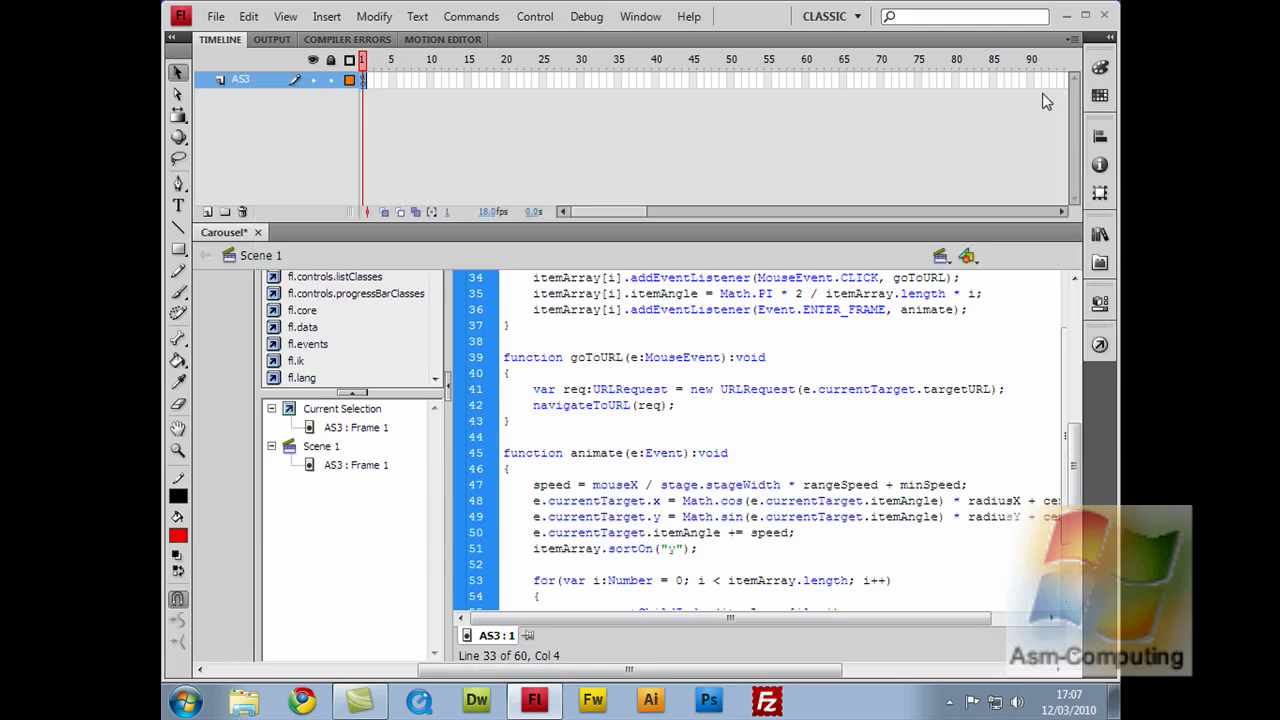
{"action": "key", "text": "ctrl+Return"}
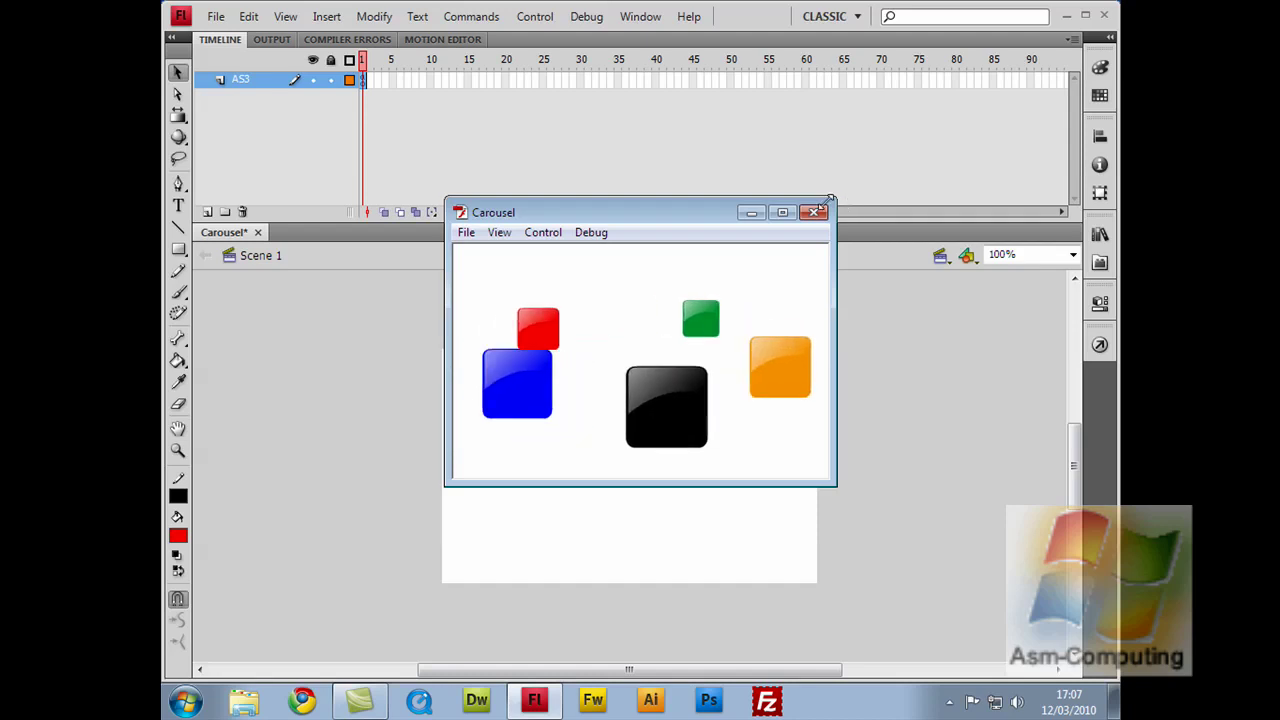
Close the preview, reopen the frame script and remove the // from the buttonMode line.
{"action": "left_click", "coordinate": [814, 212]}
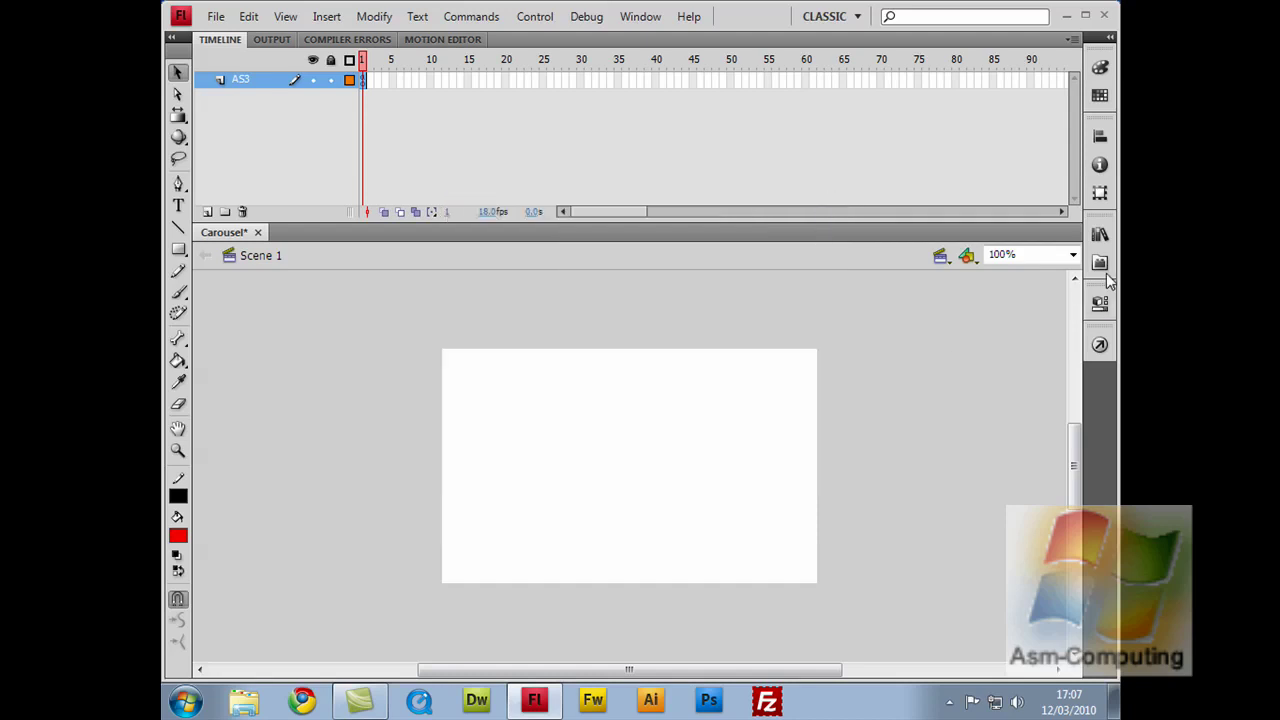
{"action": "left_click", "coordinate": [1100, 345]}
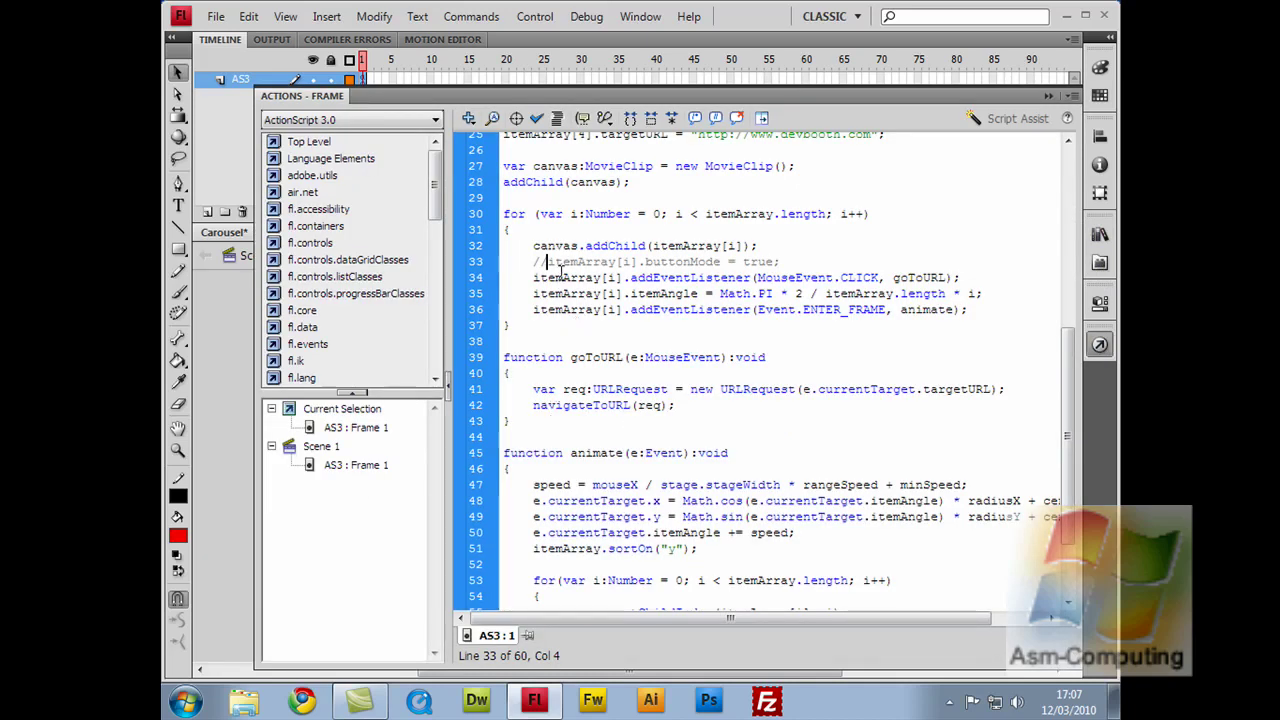
{"action": "key", "text": "BackSpace"}
{"action": "key", "text": "Delete"}
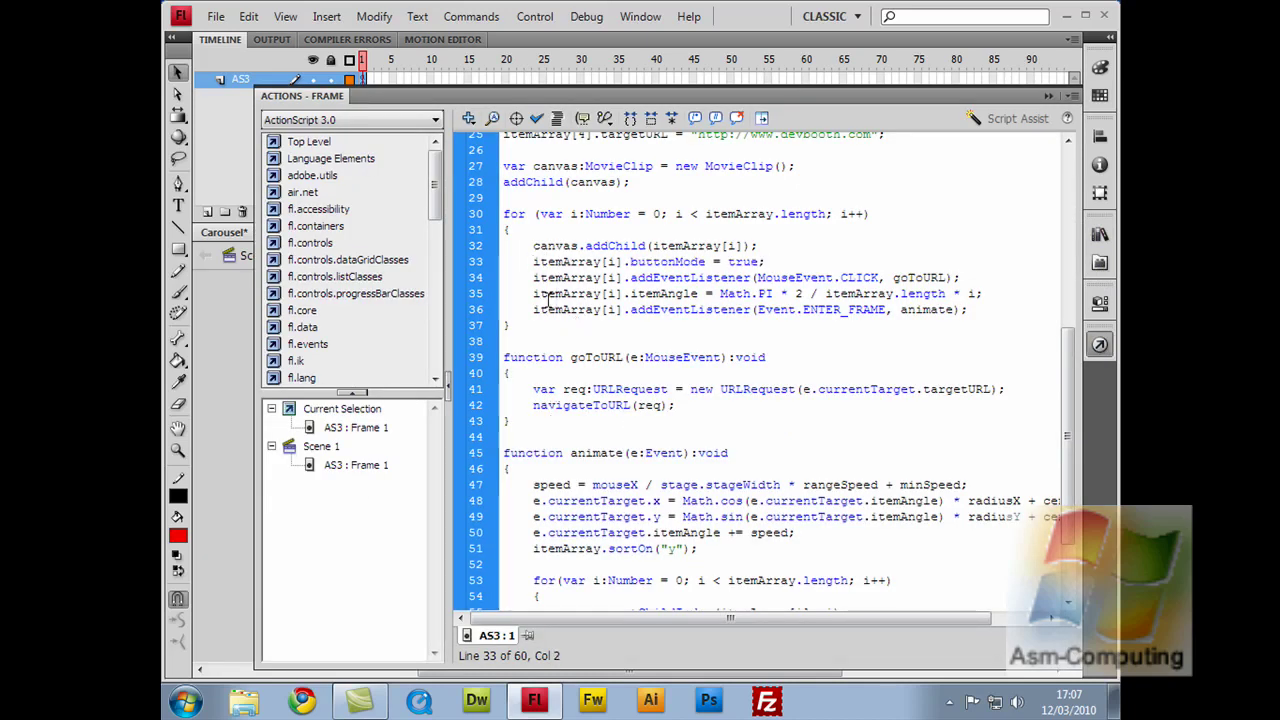
Highlight itemArray[i] and the goToURL handler on the click listener line 34.
{"action": "left_click_drag", "start_coordinate": [531, 277], "coordinate": [624, 281]}
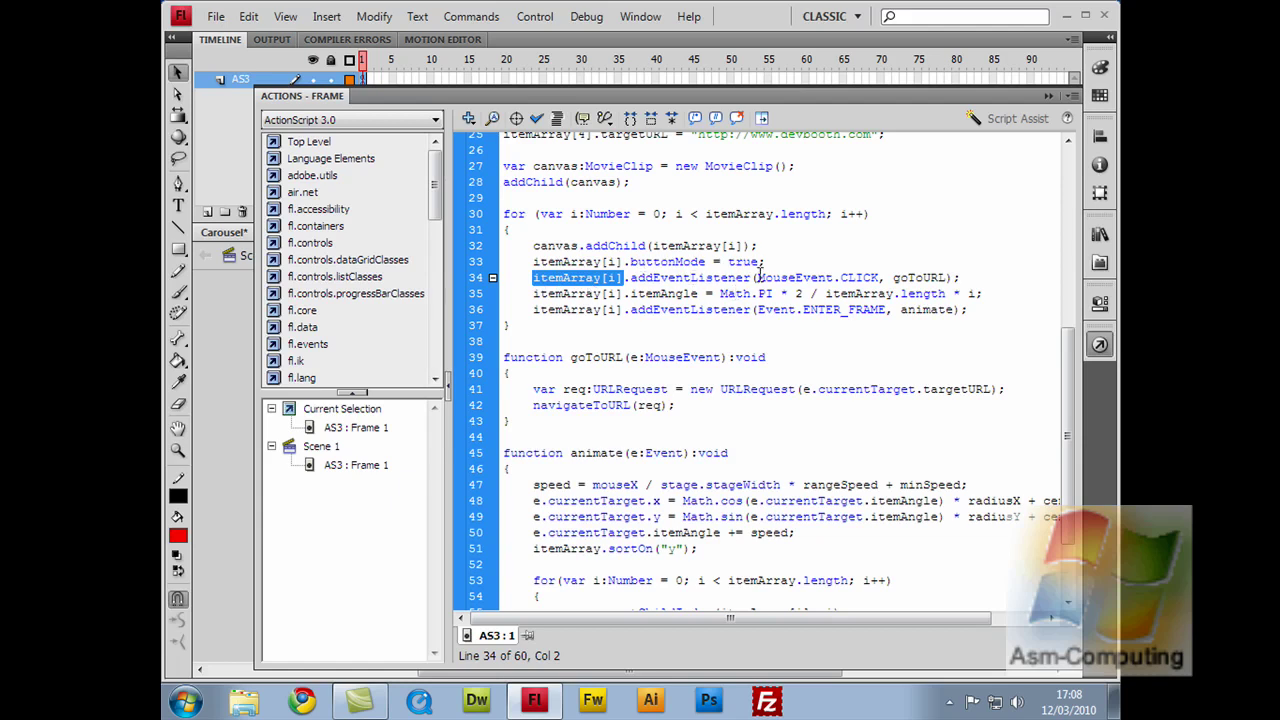
{"action": "left_click", "coordinate": [894, 277]}
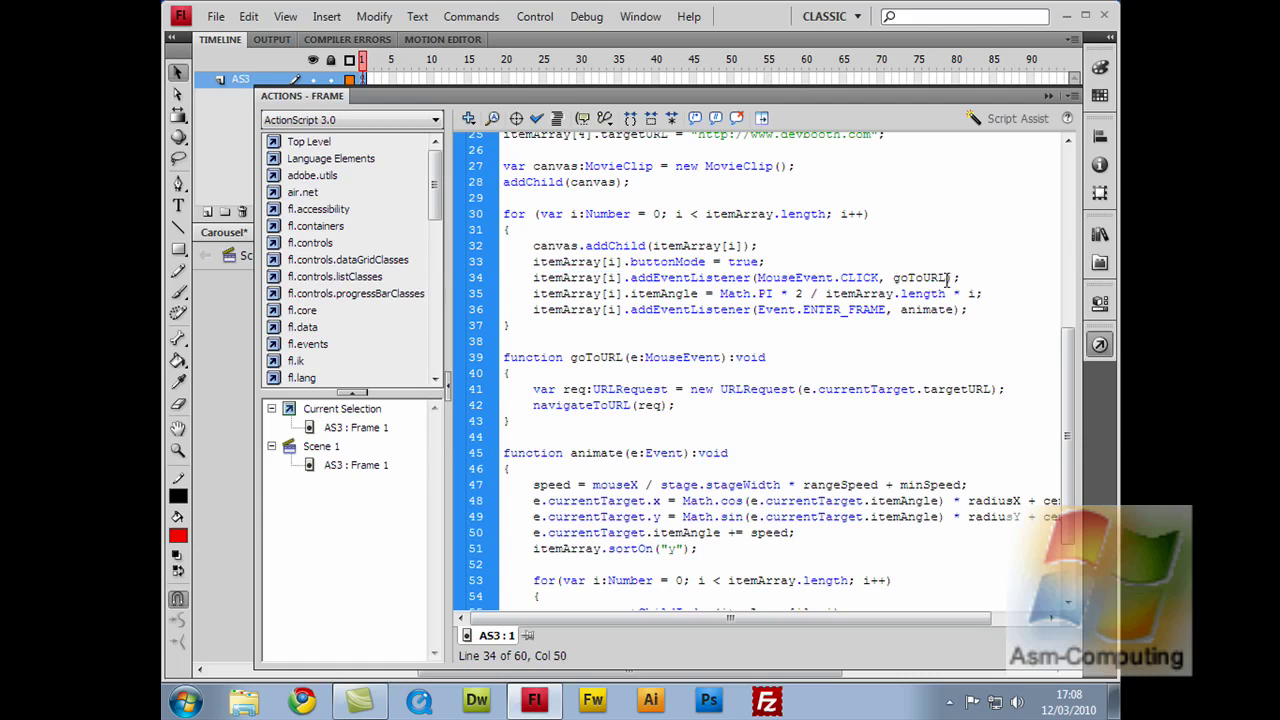
{"action": "double_click", "coordinate": [947, 278]}
{"action": "left_click_drag", "start_coordinate": [692, 134], "coordinate": [730, 134]}
{"action": "scroll", "coordinate": [1067, 388], "scroll_direction": "up", "scroll_amount": 3}
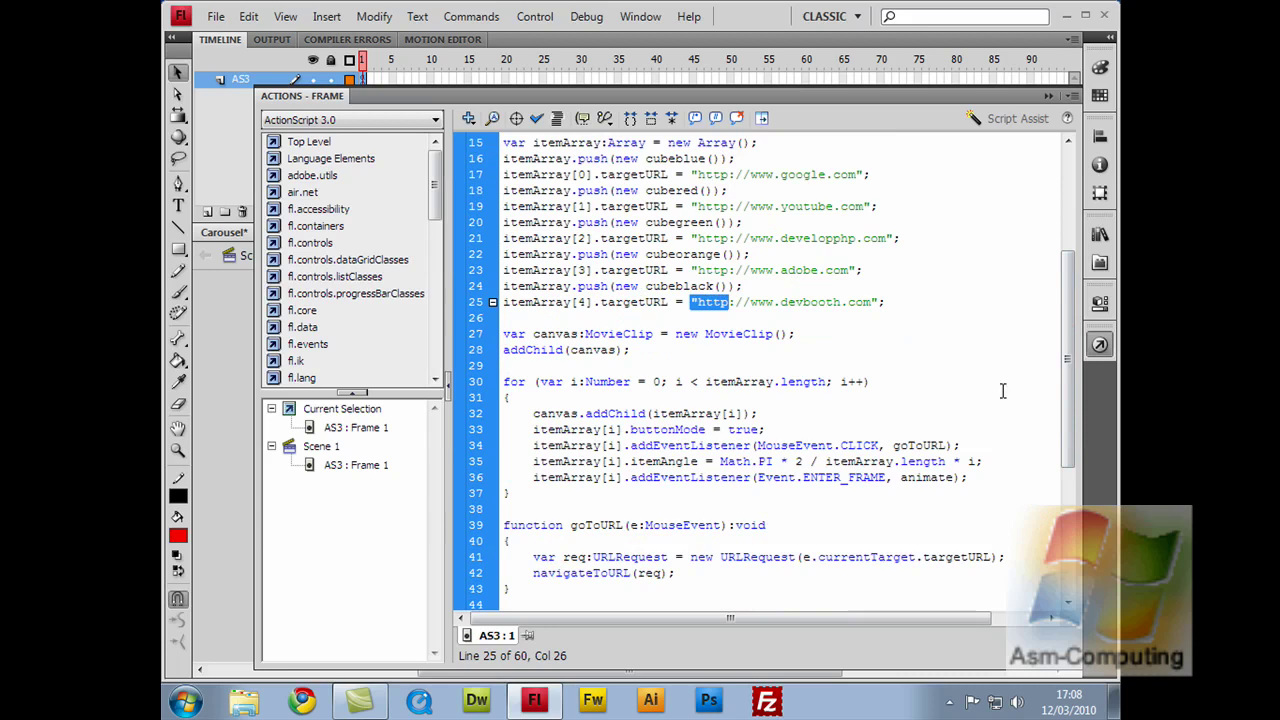
{"action": "left_click_drag", "start_coordinate": [1068, 352], "coordinate": [1068, 443]}
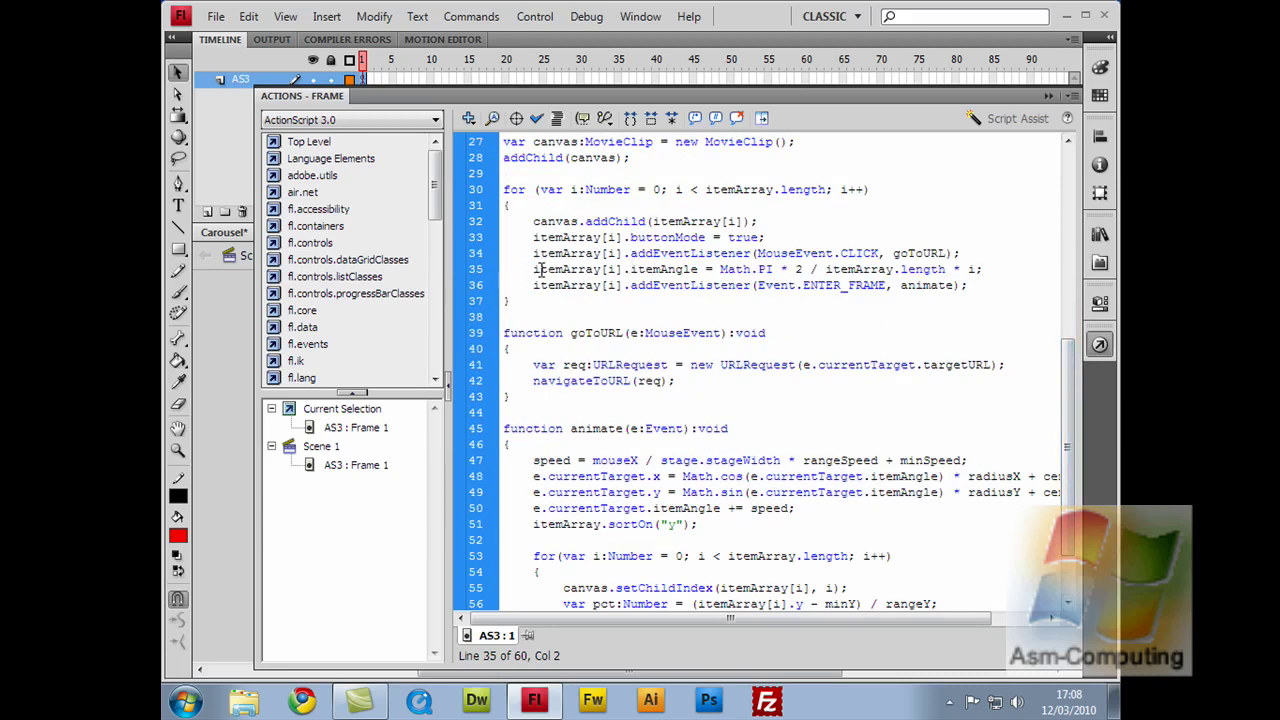
{"action": "left_click_drag", "start_coordinate": [533, 269], "coordinate": [619, 272]}
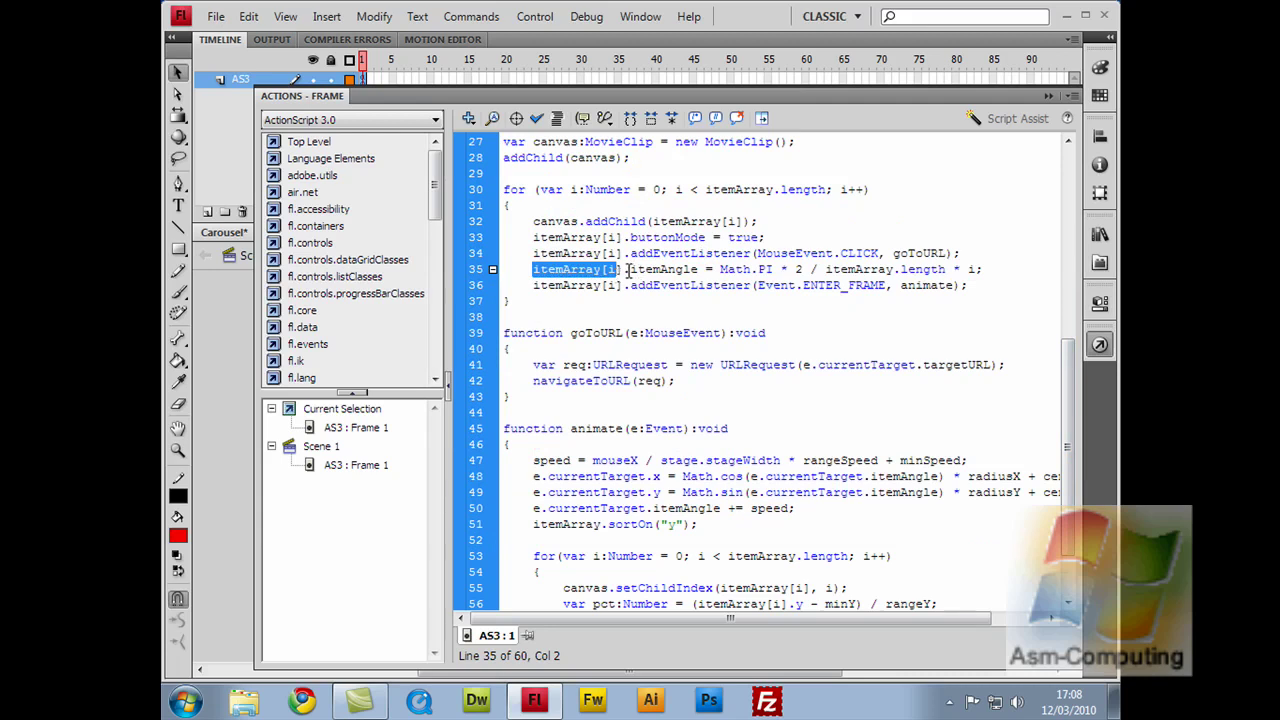
{"action": "double_click", "coordinate": [668, 270]}
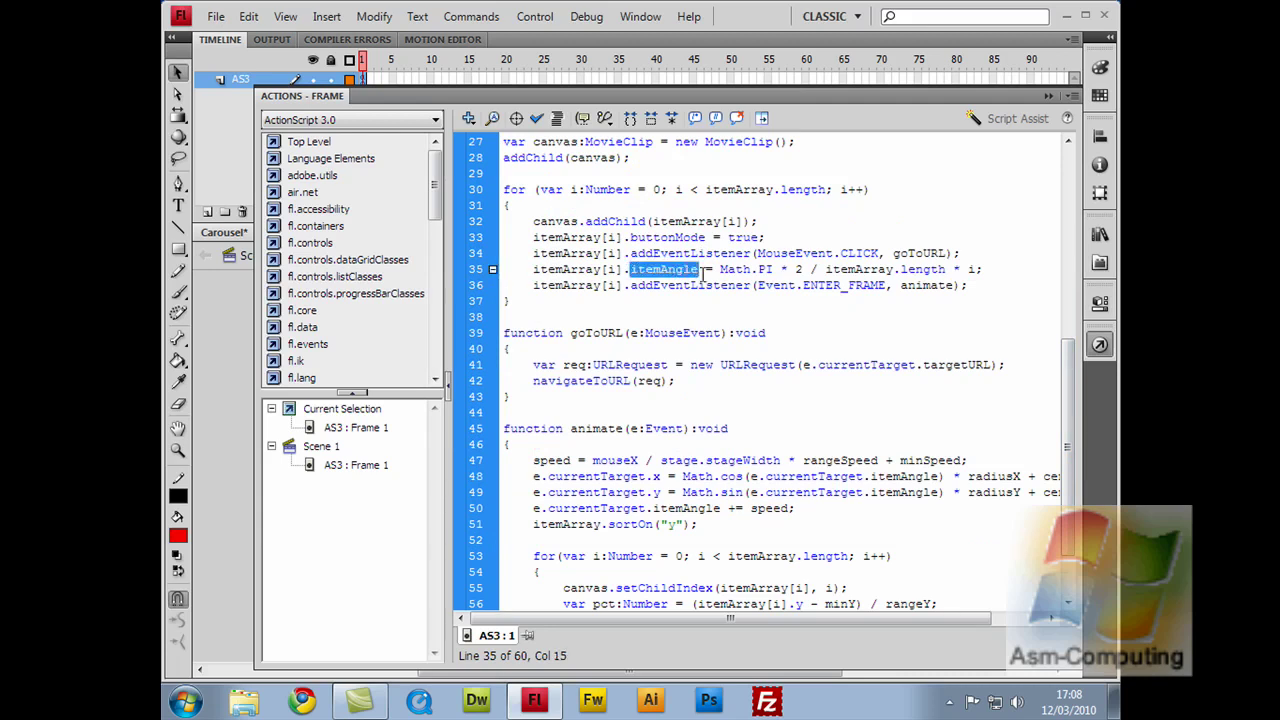
{"action": "double_click", "coordinate": [758, 270]}
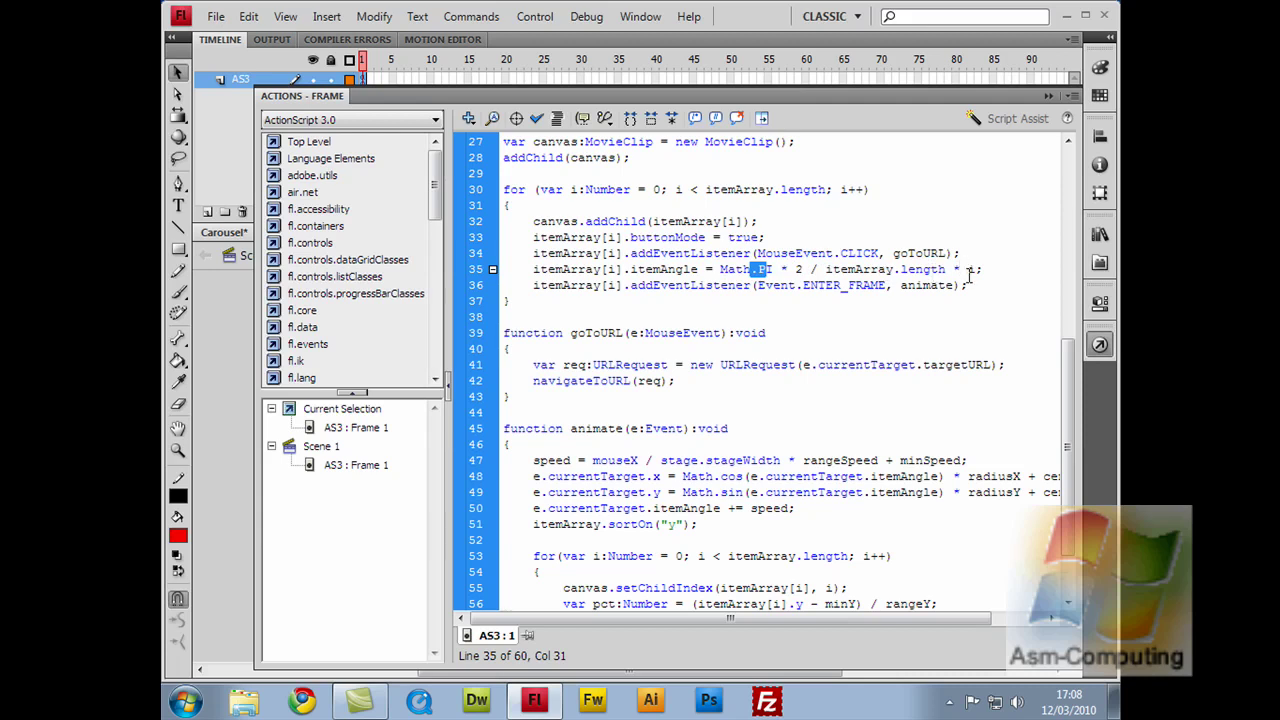
{"action": "left_click", "coordinate": [531, 269]}
{"action": "left_click_drag", "start_coordinate": [532, 287], "coordinate": [622, 287]}
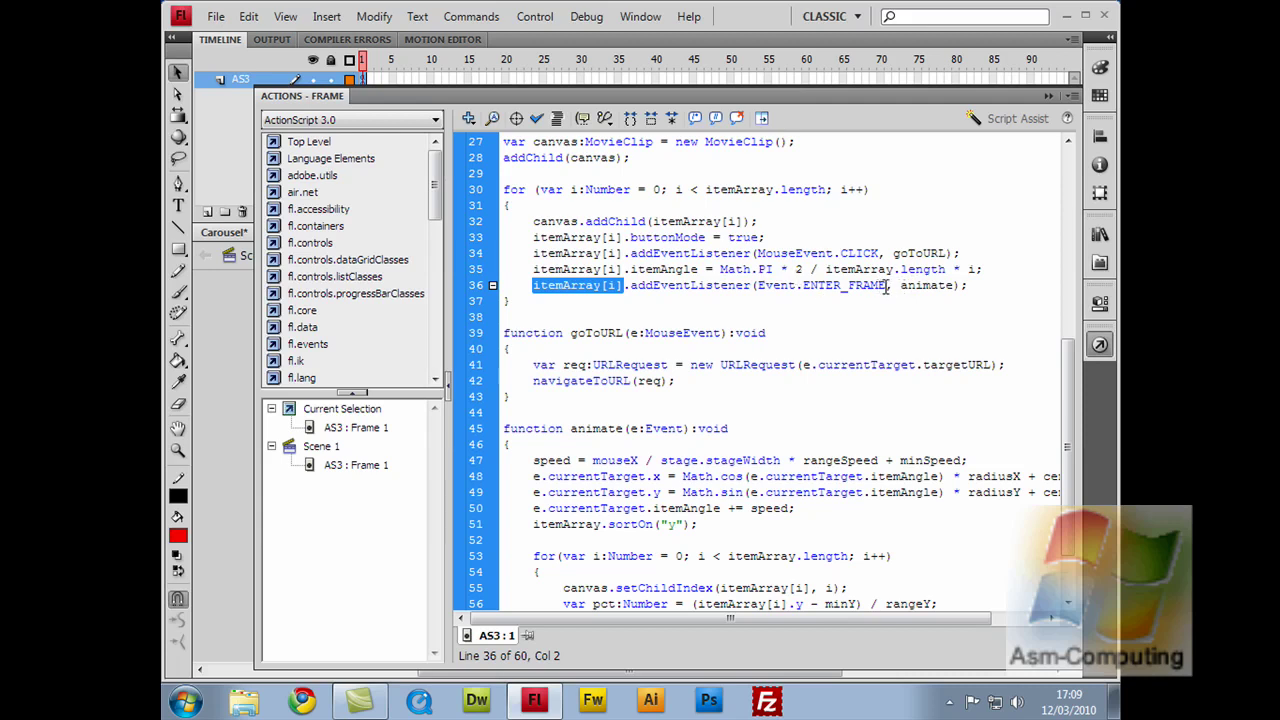
{"action": "left_click", "coordinate": [718, 300]}
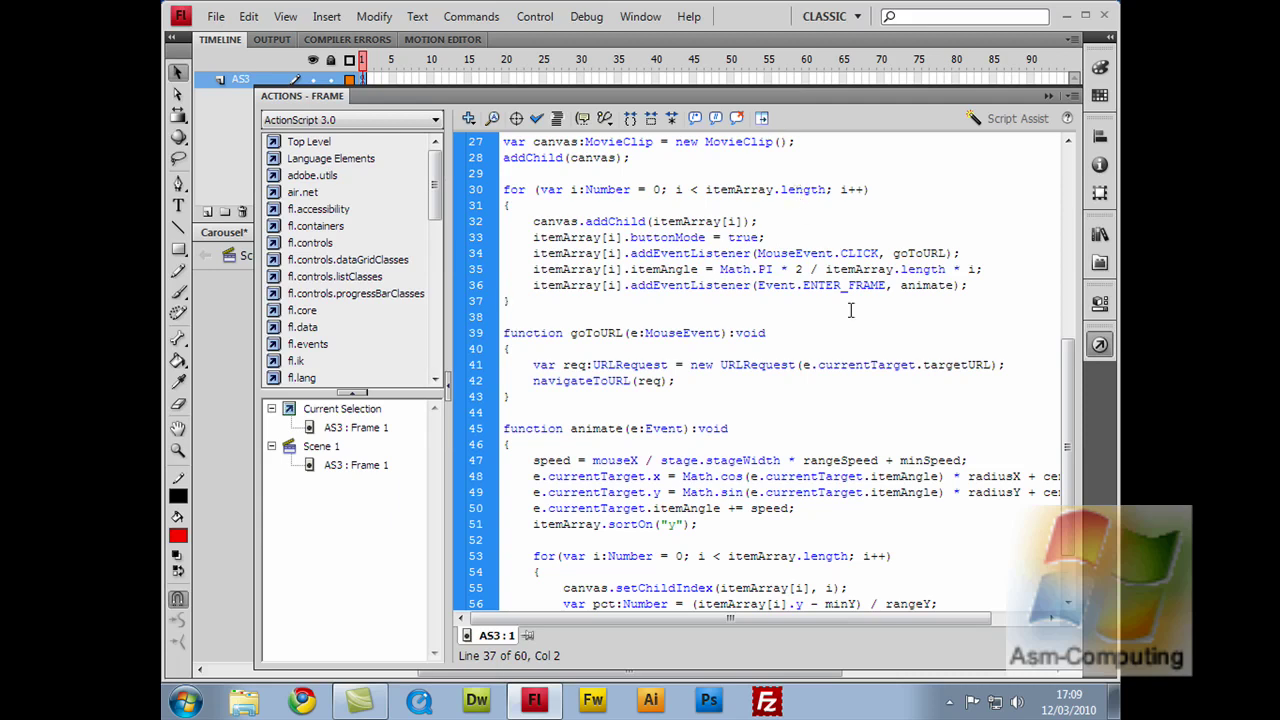
{"action": "left_click_drag", "start_coordinate": [899, 286], "coordinate": [948, 286]}
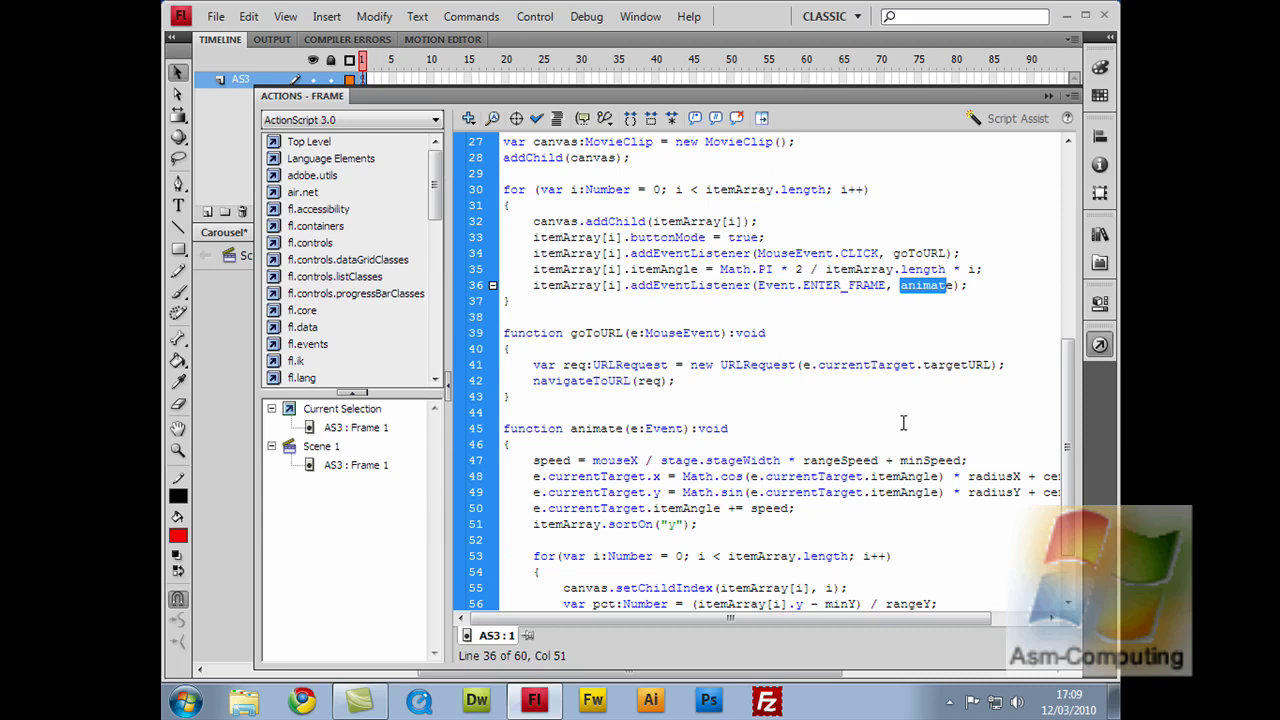
{"action": "left_click_drag", "start_coordinate": [894, 253], "coordinate": [948, 253]}
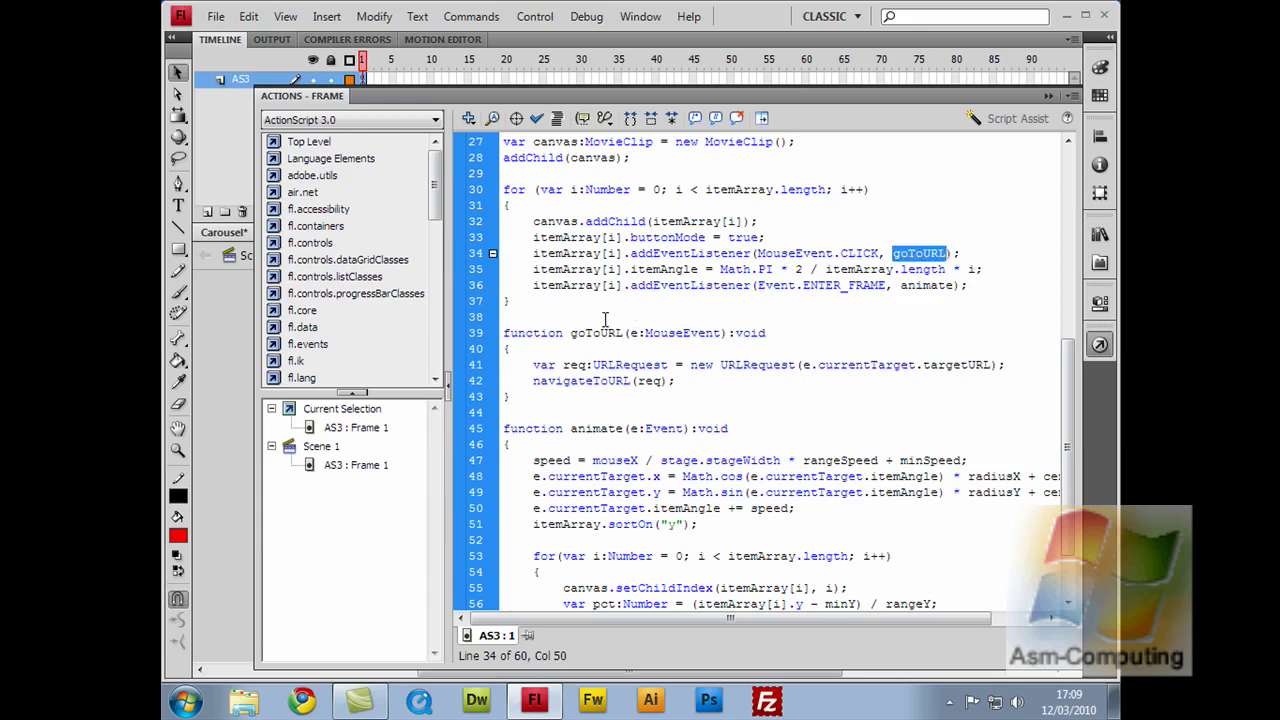
{"action": "left_click_drag", "start_coordinate": [570, 333], "coordinate": [616, 333]}
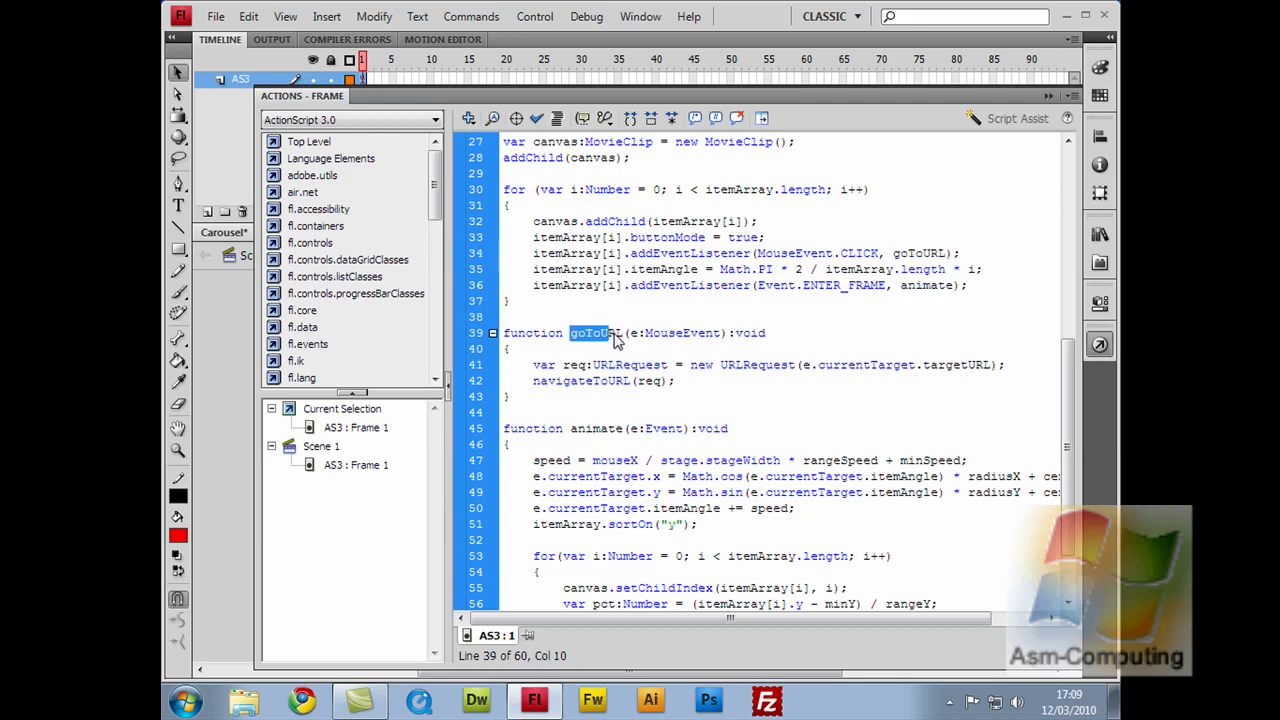
{"action": "left_click", "coordinate": [636, 333]}
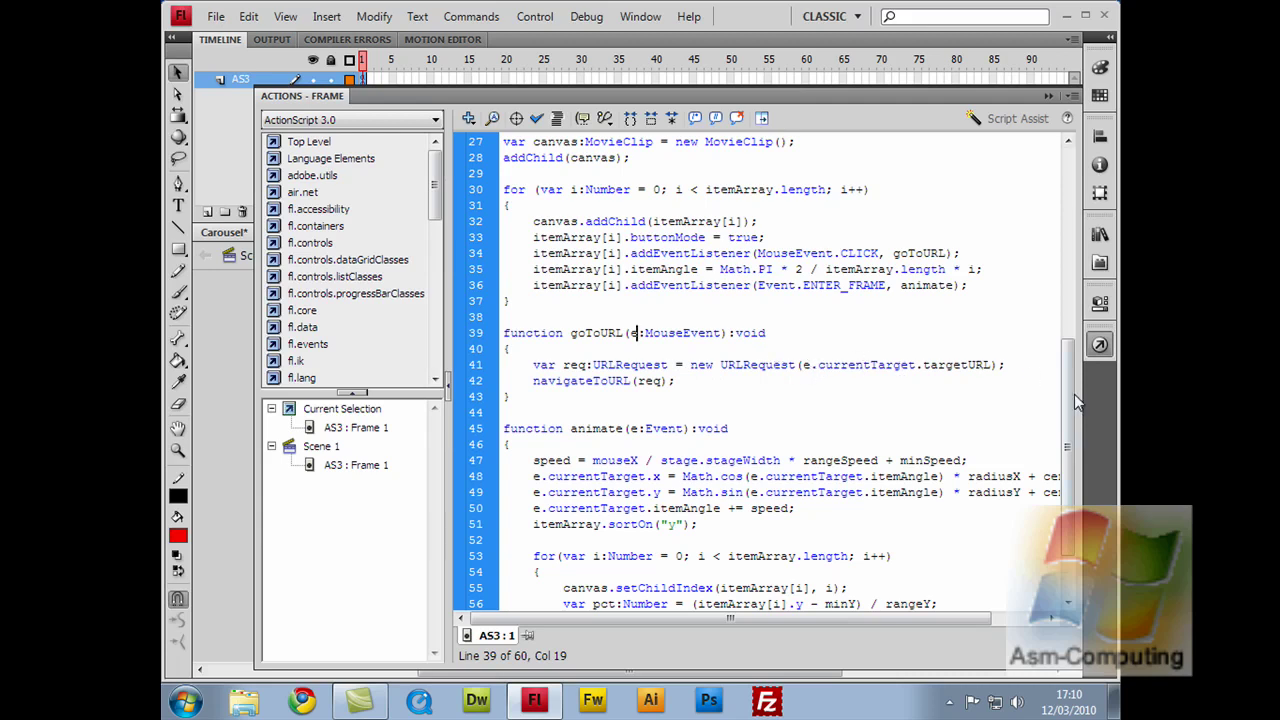
{"action": "left_click_drag", "start_coordinate": [1078, 400], "coordinate": [1078, 296]}
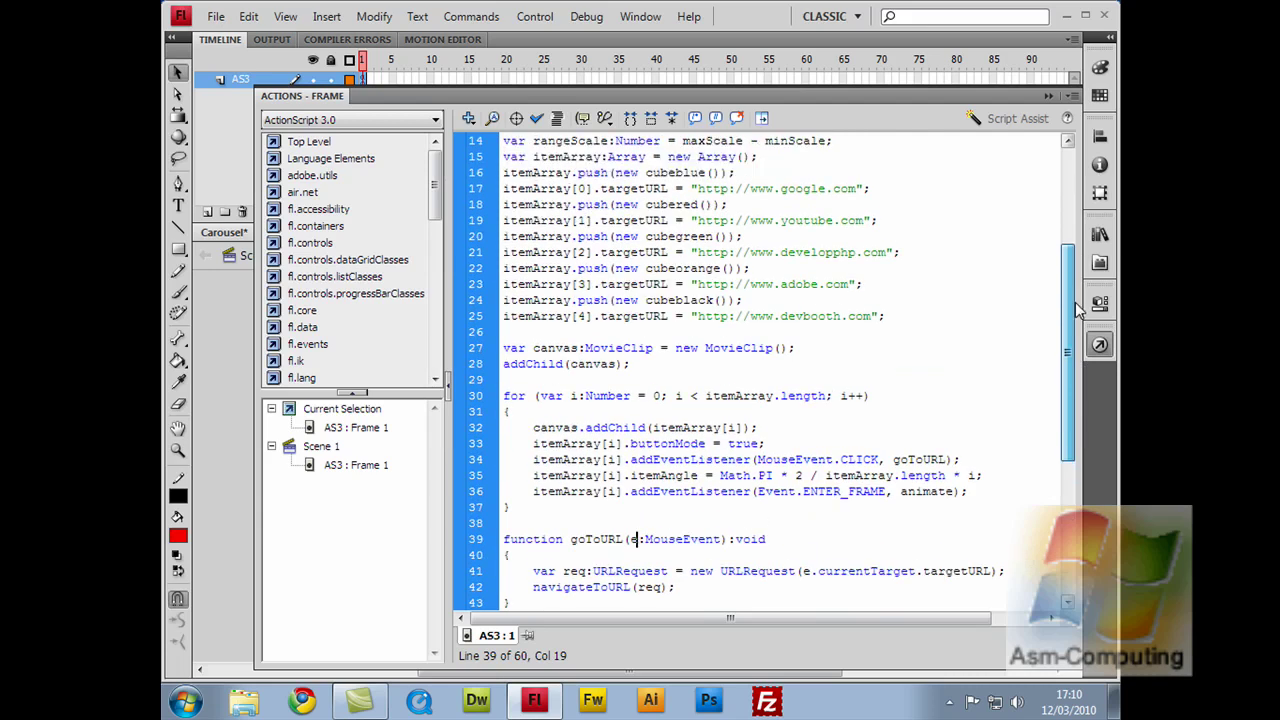
{"action": "left_click", "coordinate": [700, 317]}
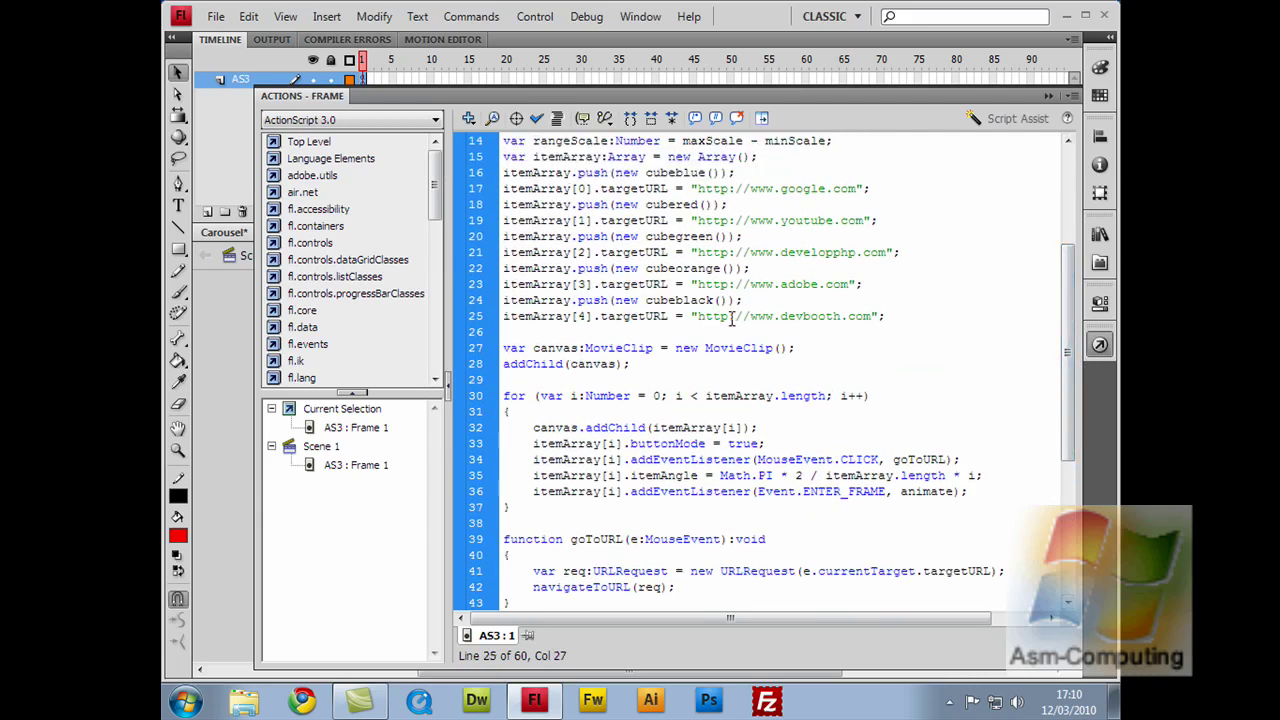
{"action": "left_click", "coordinate": [872, 316], "text": "shift"}
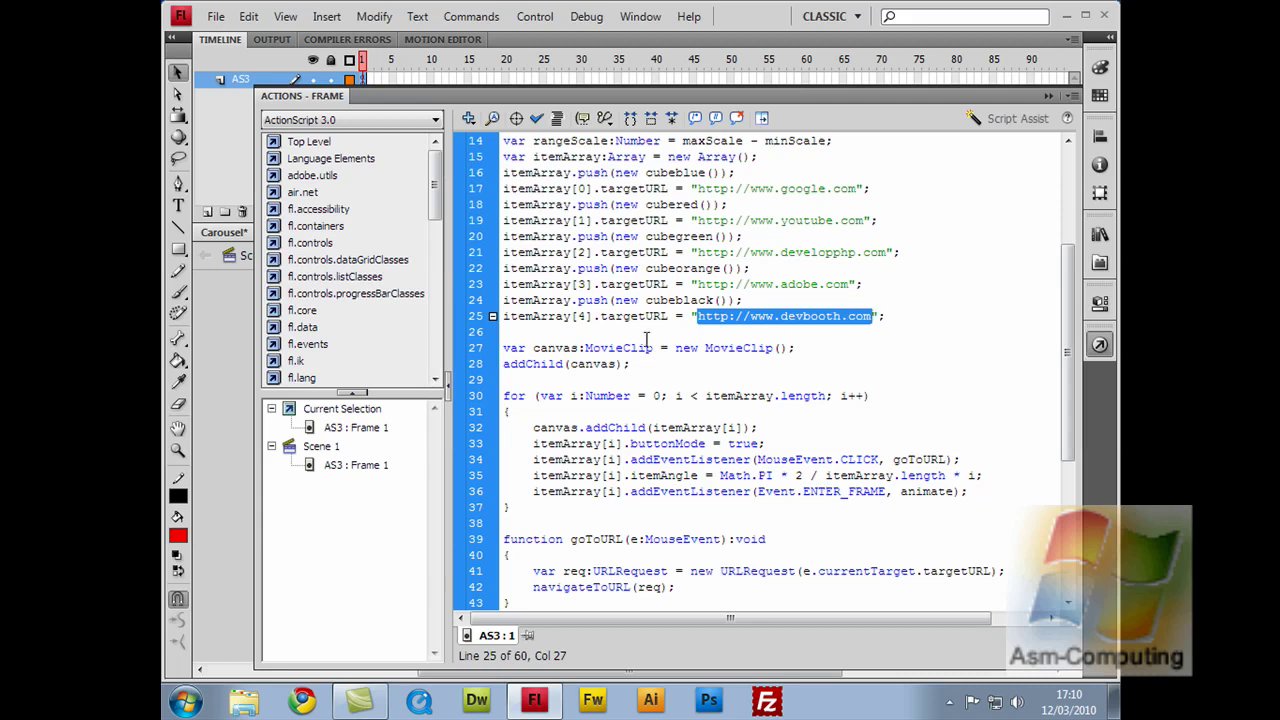
{"action": "mouse_move", "coordinate": [505, 316]}
{"action": "left_mouse_down"}
{"action": "mouse_move", "coordinate": [650, 318]}
{"action": "mouse_move", "coordinate": [594, 317]}
{"action": "left_mouse_up"}
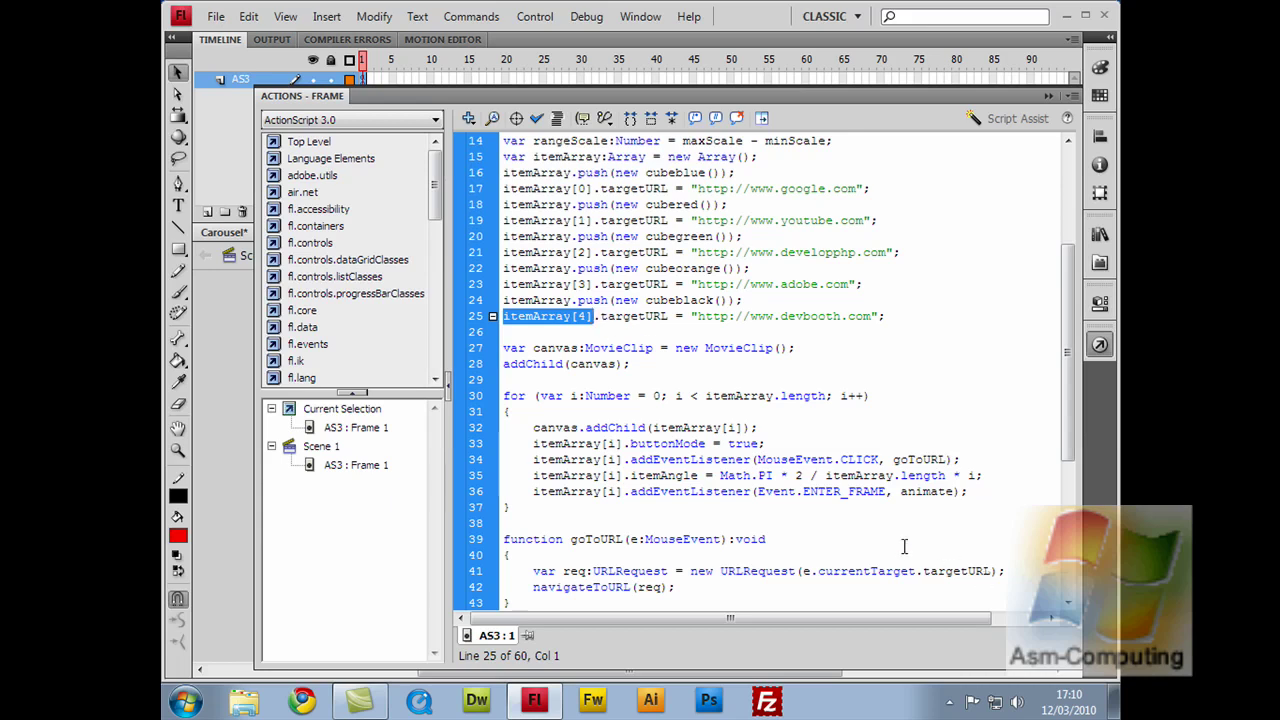
{"action": "left_click_drag", "start_coordinate": [698, 318], "coordinate": [876, 318]}
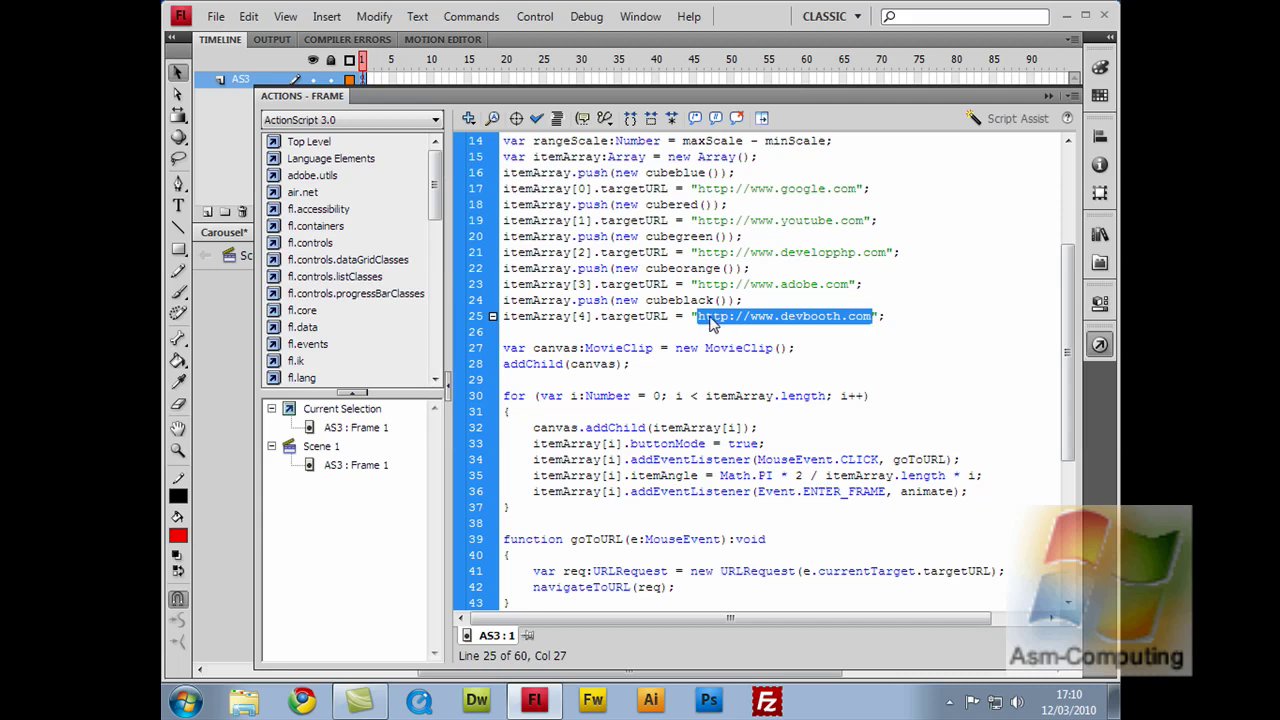
{"action": "left_click", "coordinate": [1056, 363]}
{"action": "left_click_drag", "start_coordinate": [1066, 363], "coordinate": [1066, 462]}
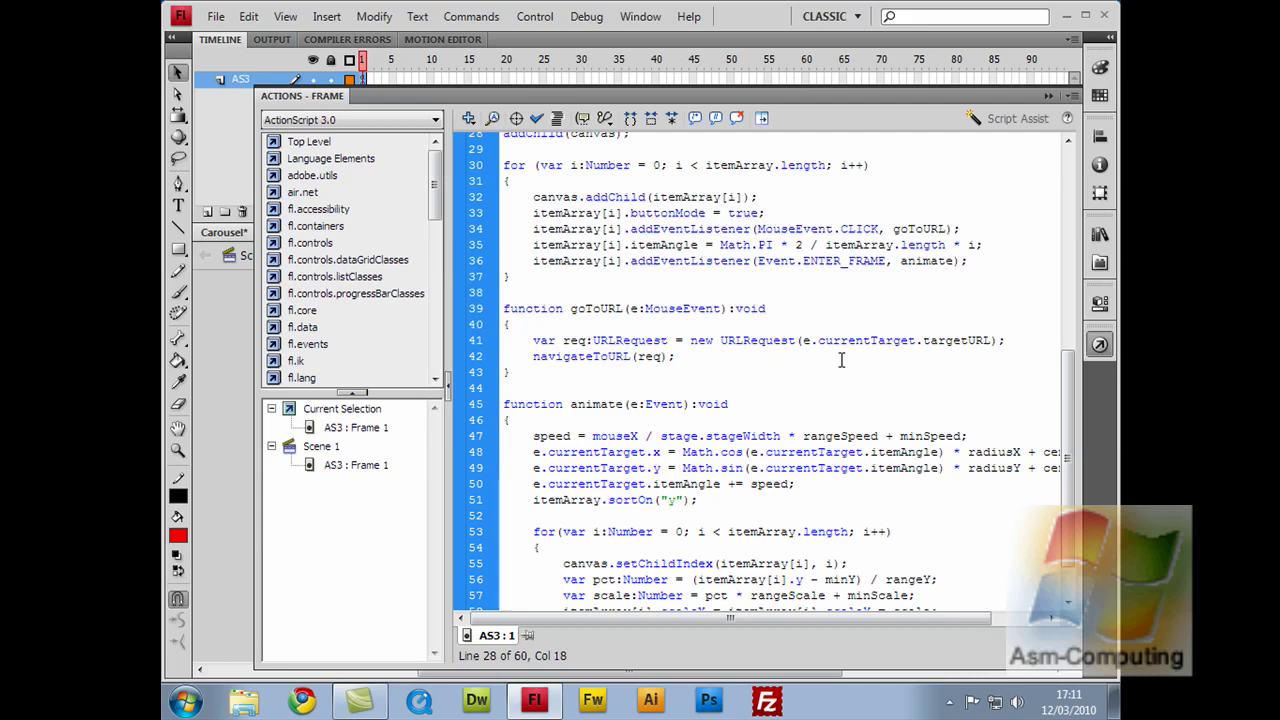
{"action": "left_click_drag", "start_coordinate": [1070, 420], "coordinate": [1070, 451]}
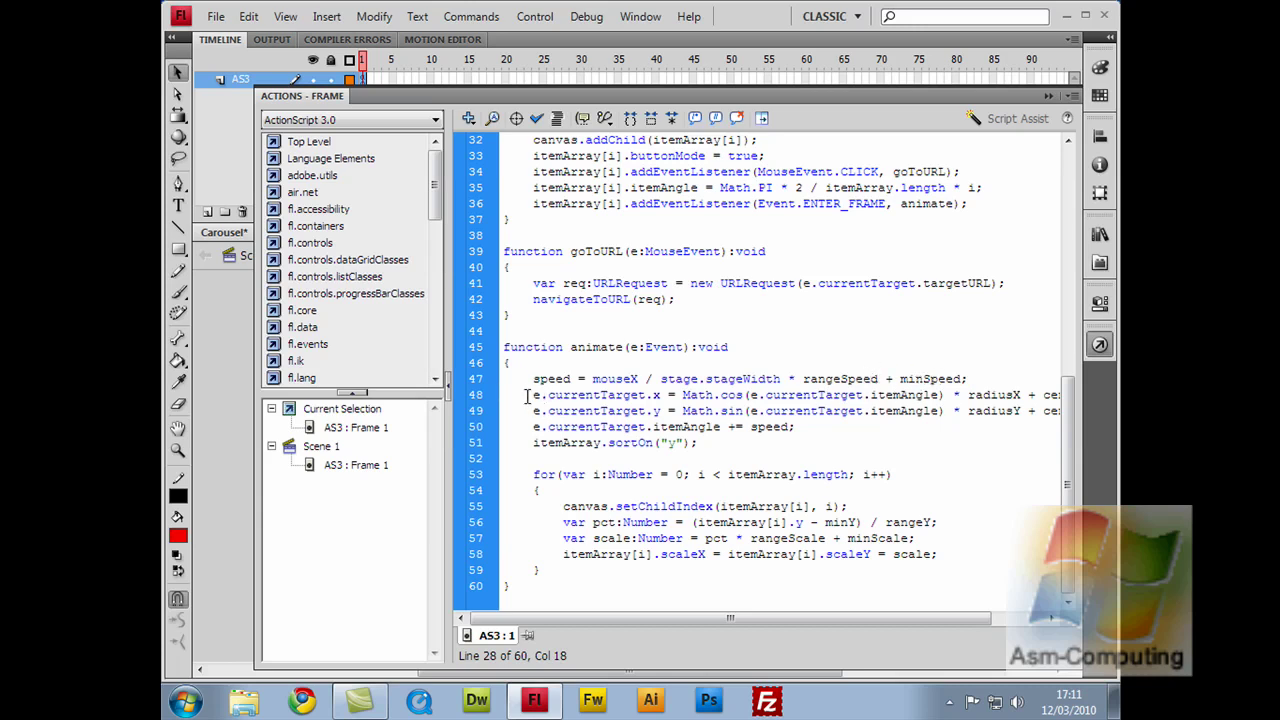
{"action": "left_click_drag", "start_coordinate": [527, 396], "coordinate": [662, 401]}
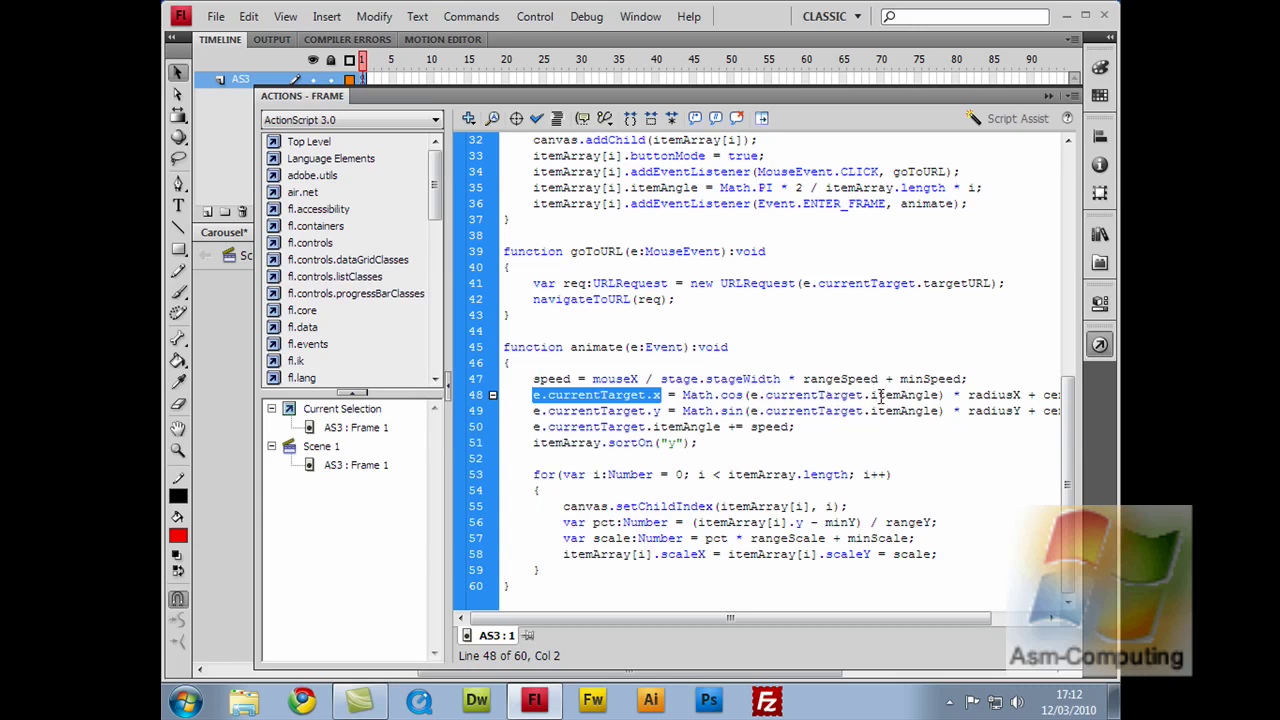
{"action": "left_click_drag", "start_coordinate": [885, 617], "coordinate": [937, 617]}
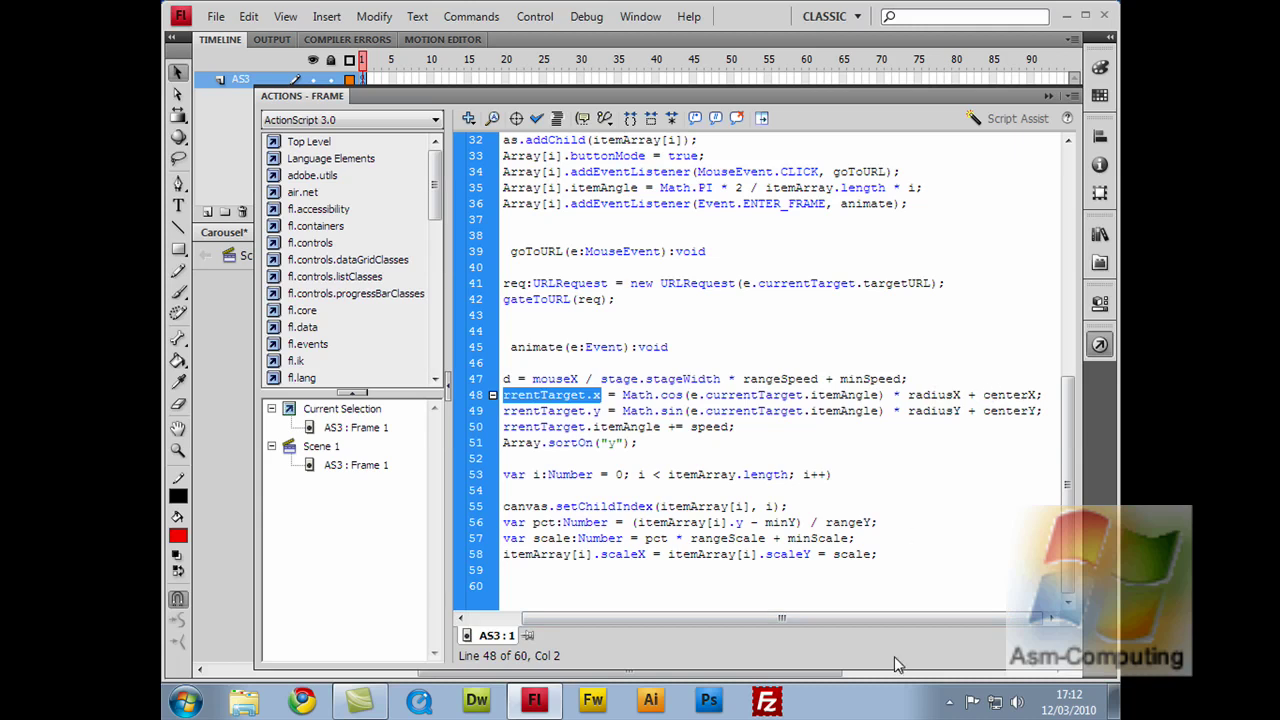
{"action": "left_click_drag", "start_coordinate": [921, 617], "coordinate": [847, 619]}
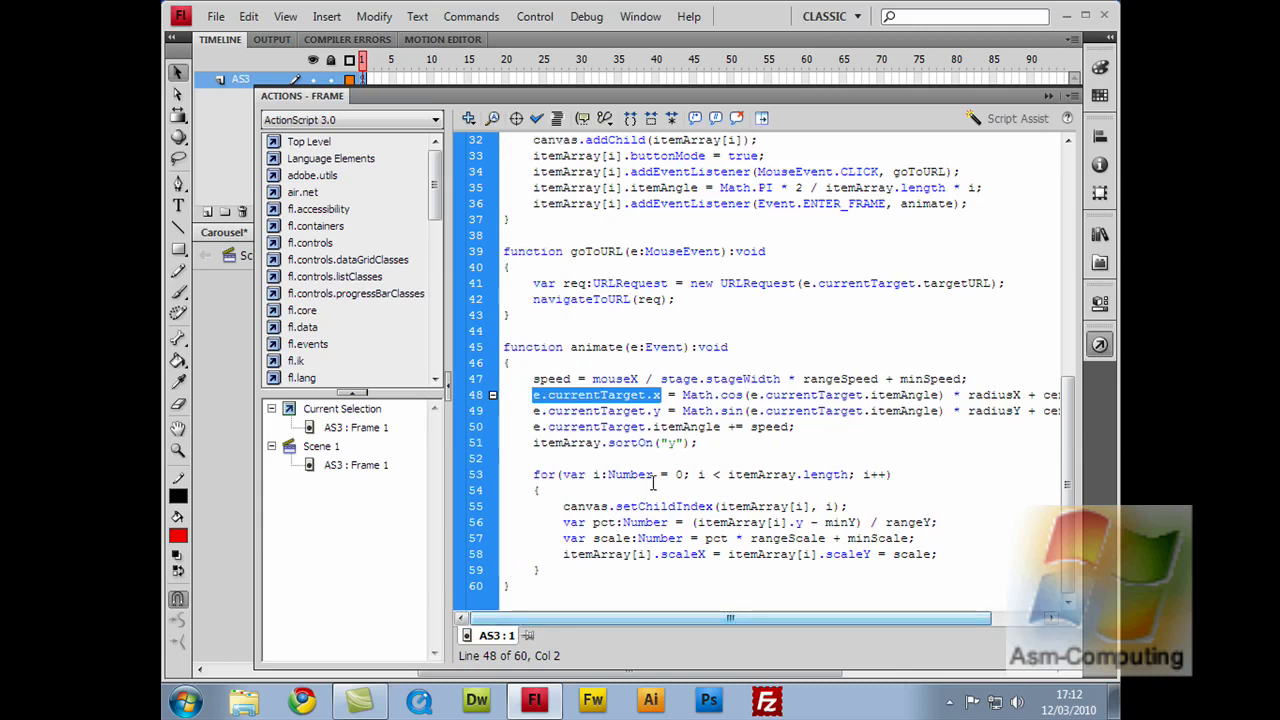
{"action": "left_click", "coordinate": [530, 396]}
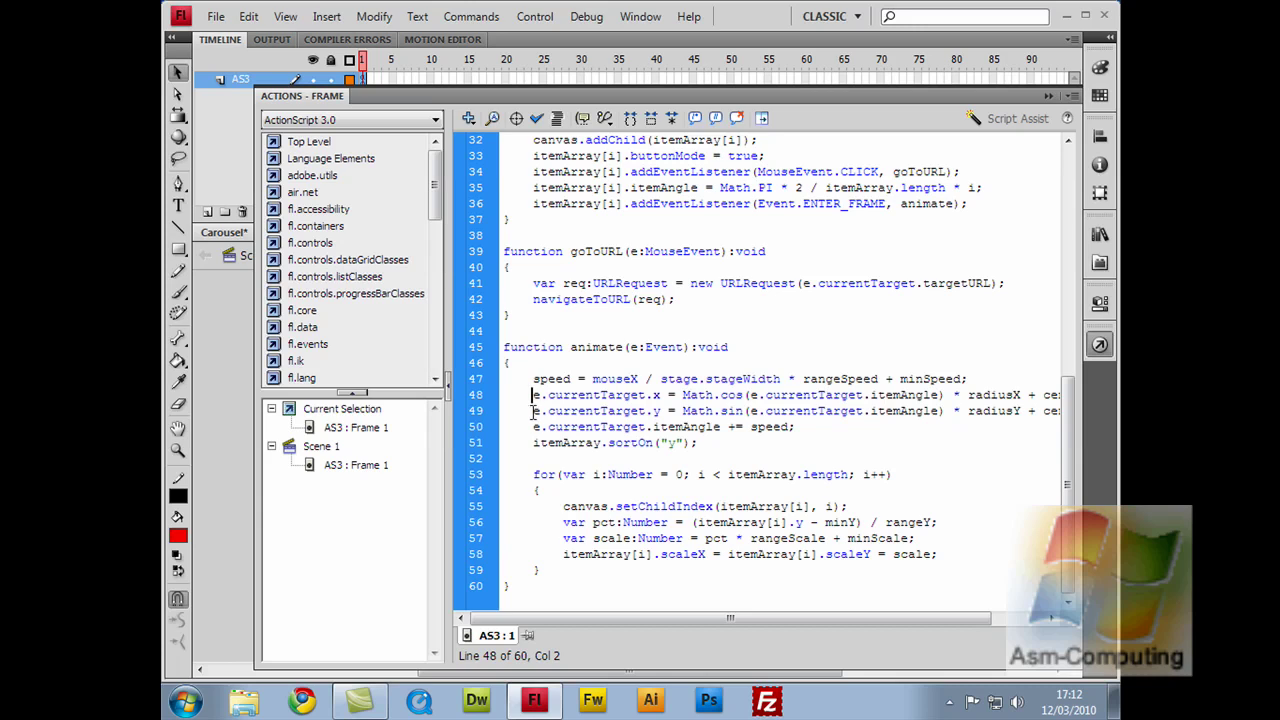
{"action": "left_click_drag", "start_coordinate": [533, 411], "coordinate": [643, 414]}
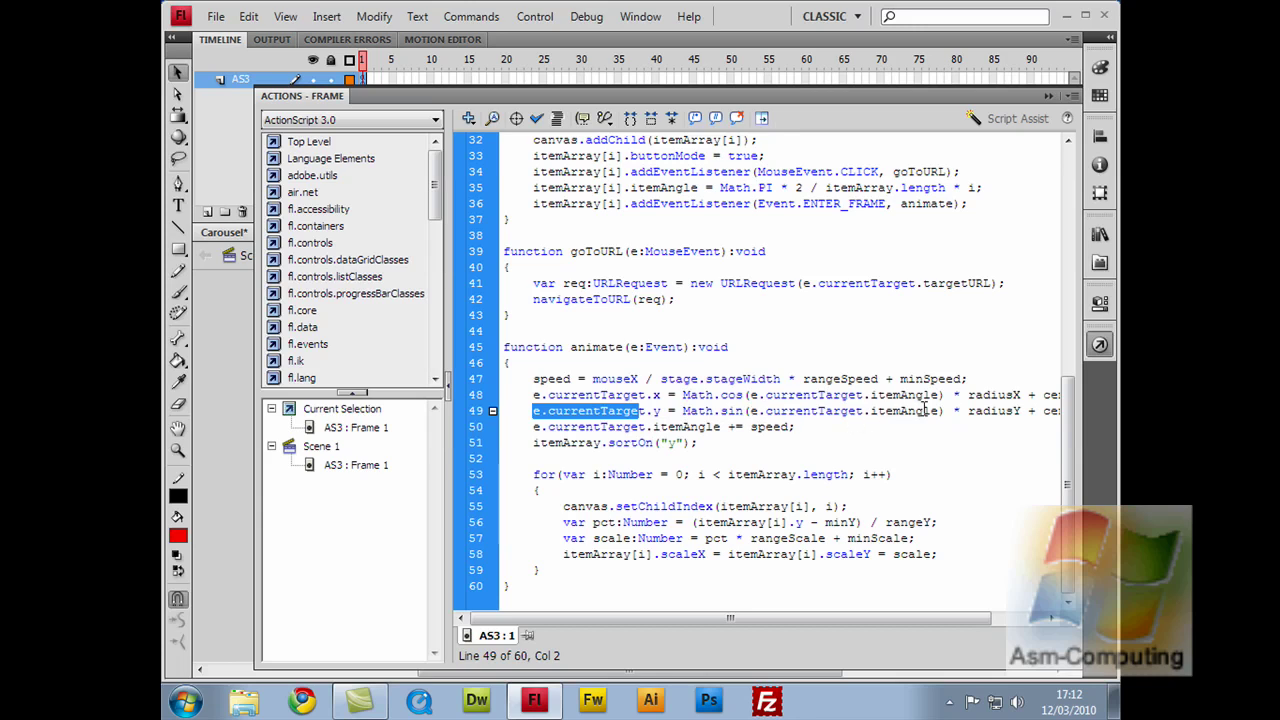
{"action": "left_click_drag", "start_coordinate": [791, 619], "coordinate": [891, 620]}
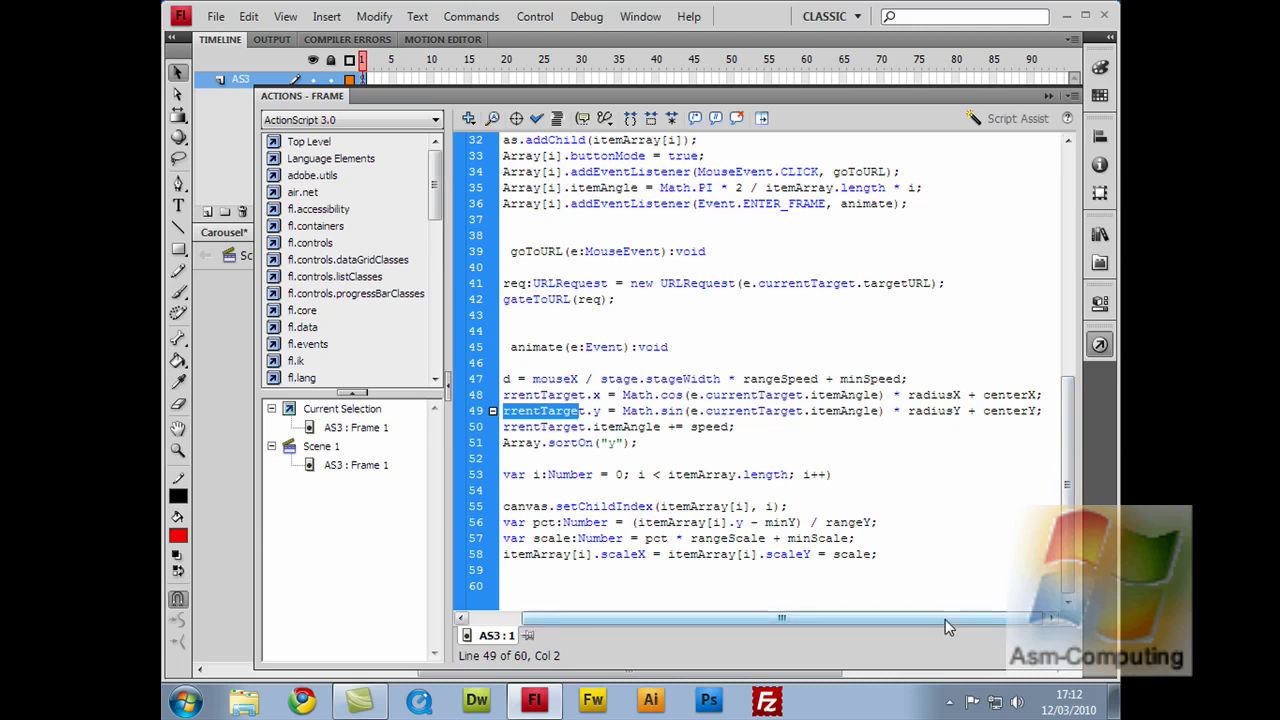
{"action": "left_click_drag", "start_coordinate": [945, 619], "coordinate": [799, 620]}
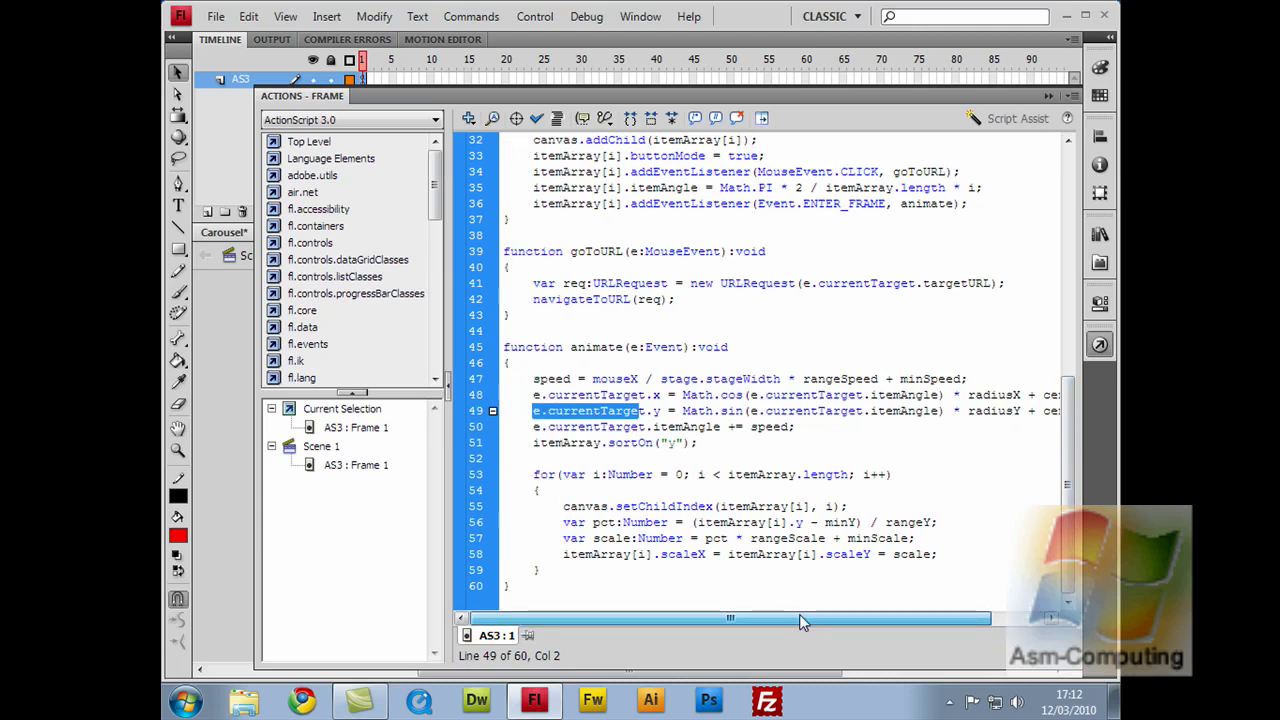
{"action": "left_click", "coordinate": [531, 427]}
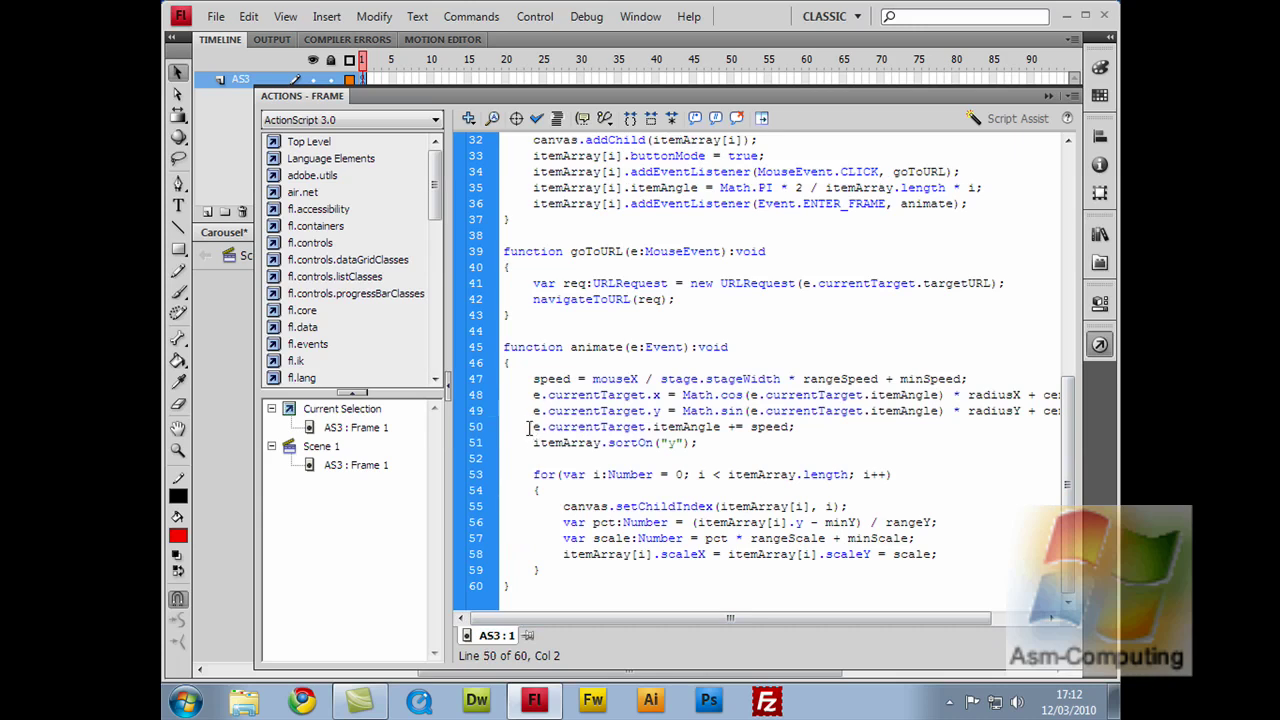